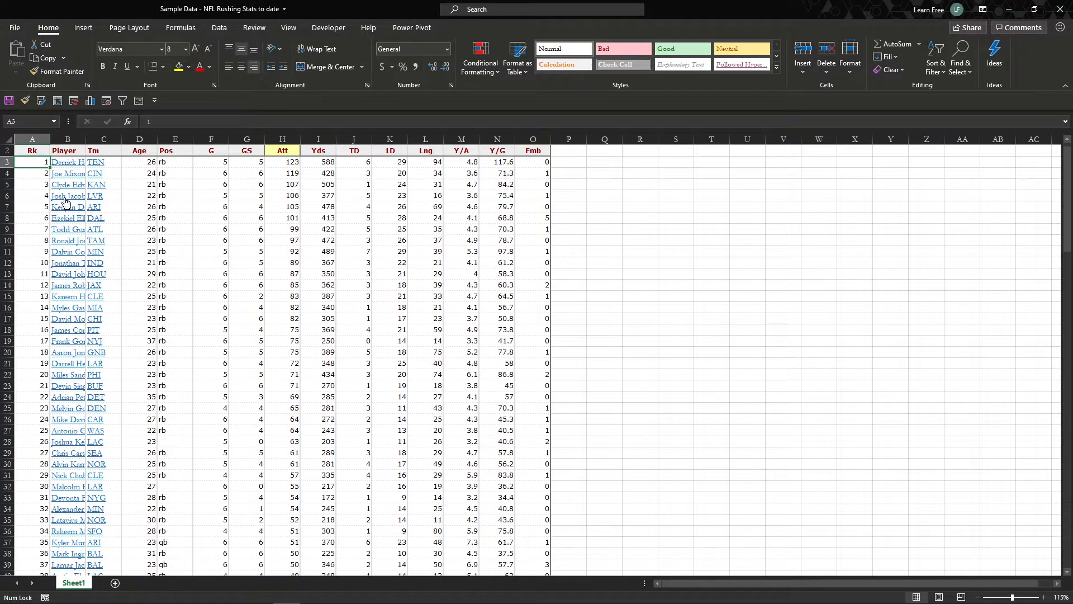
Step: Review the rushing stats sheet's header row and its Rk and Pos columns
click(236, 261)
click(246, 226)
click(246, 186)
click(248, 217)
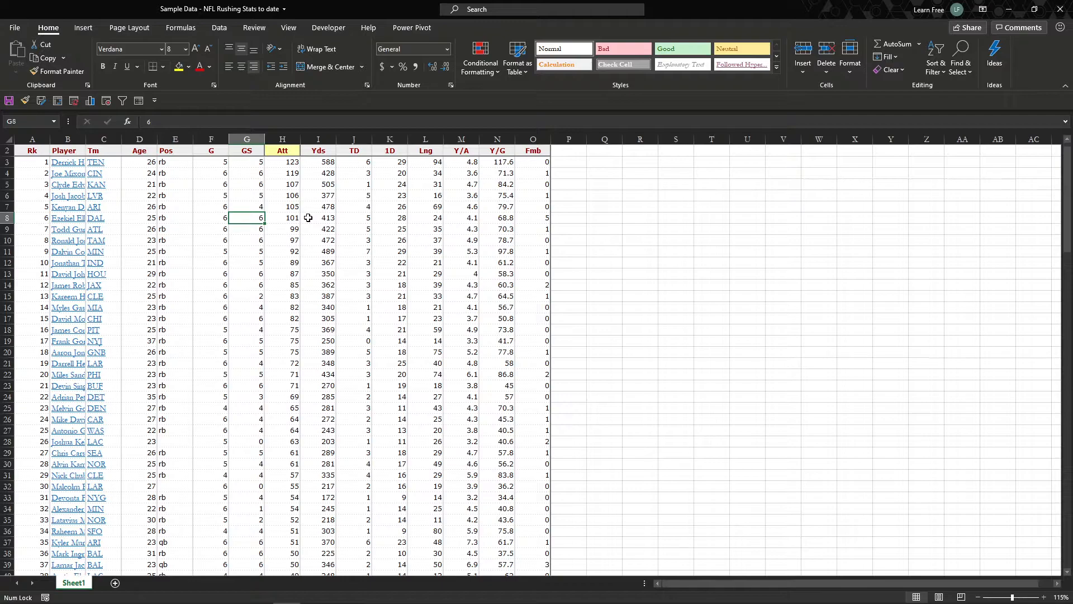
drag(32, 151, 540, 150)
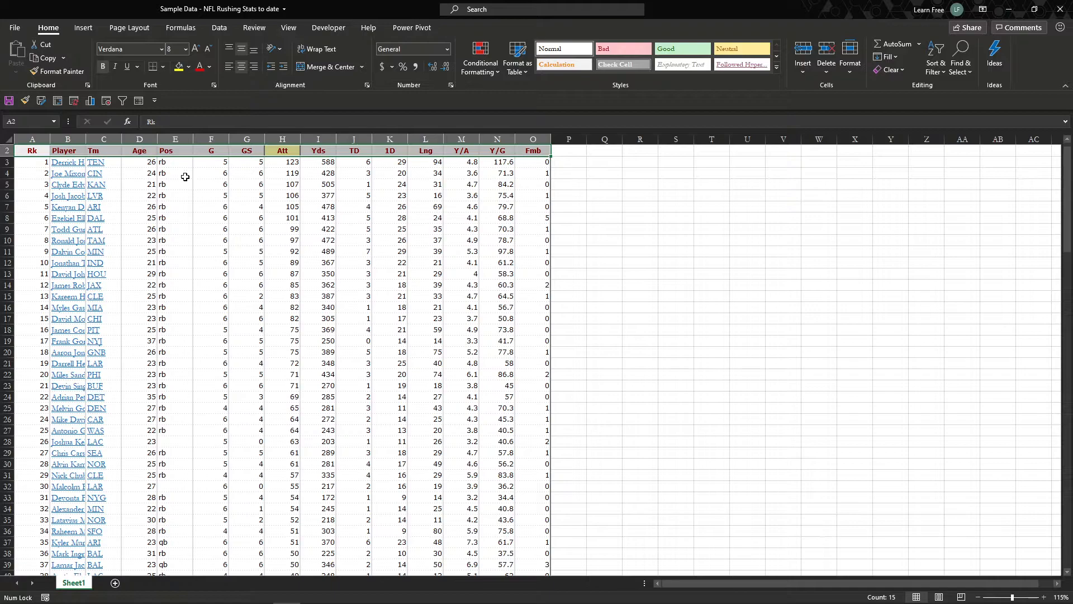
drag(185, 177, 196, 411)
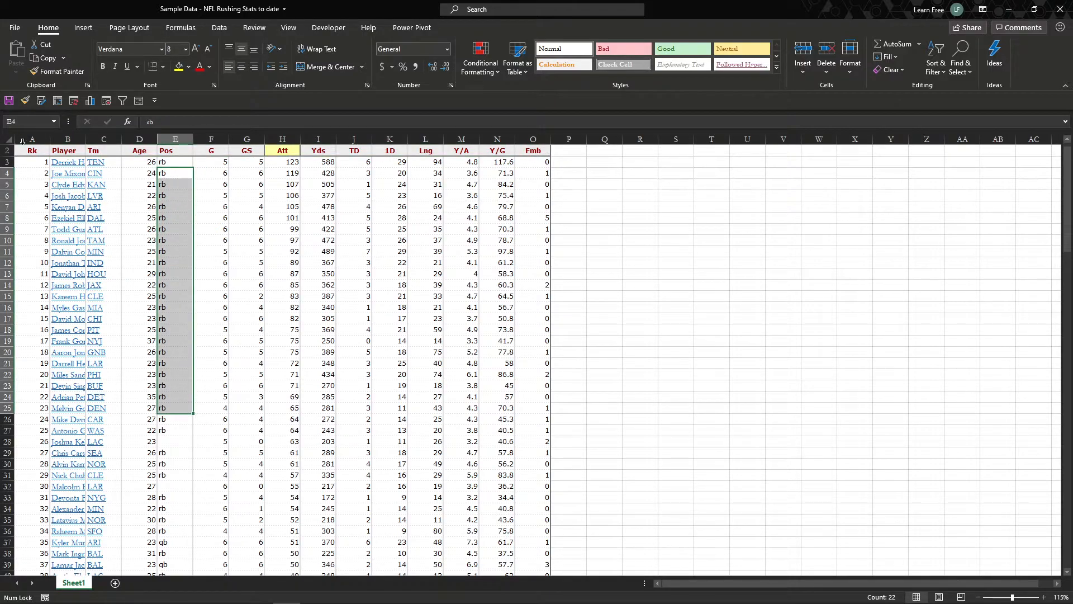
drag(36, 154, 25, 251)
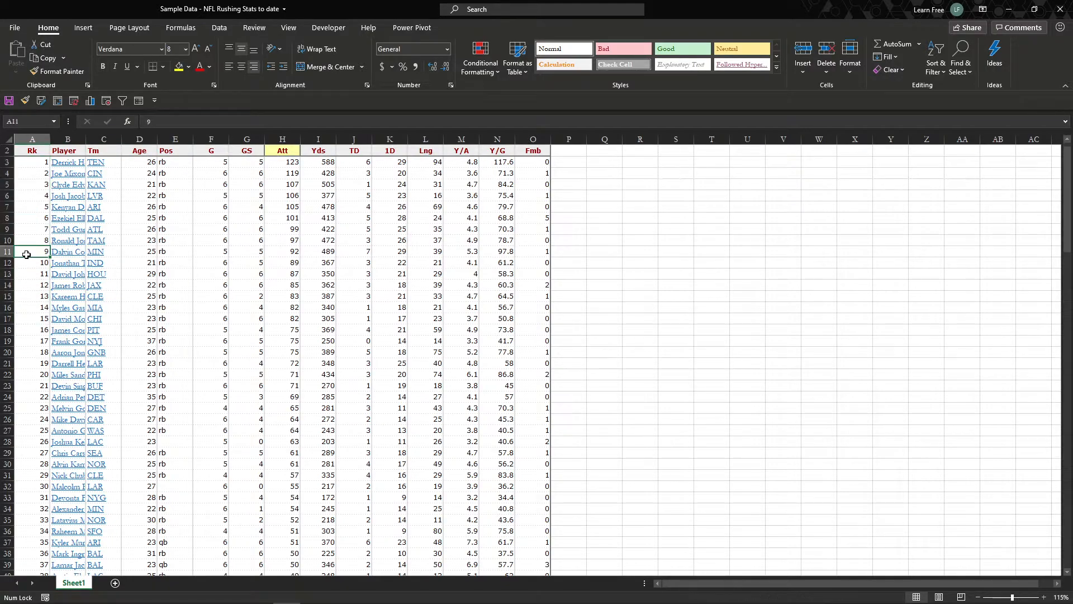
Step: Create a PivotTable from the stats range A2:O151 on Sheet1, placed on a new worksheet
click(328, 254)
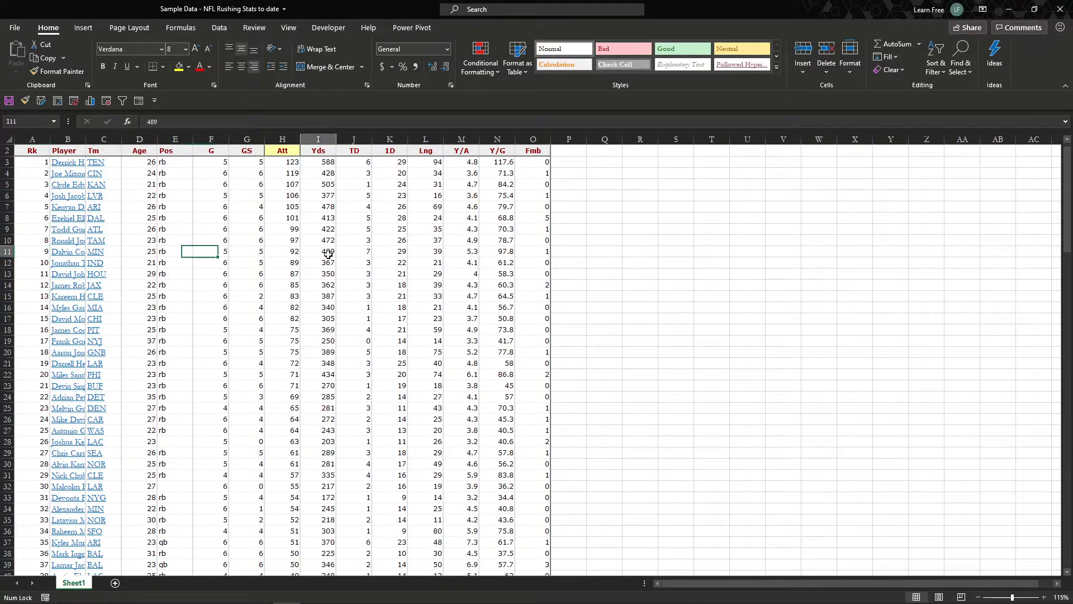
click(78, 28)
click(21, 56)
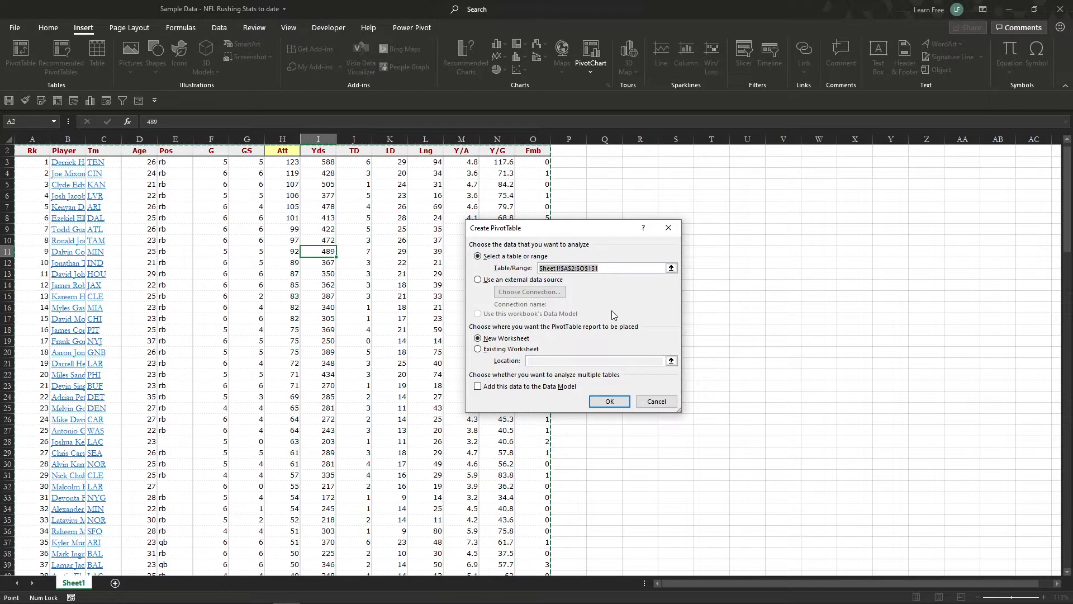
click(609, 402)
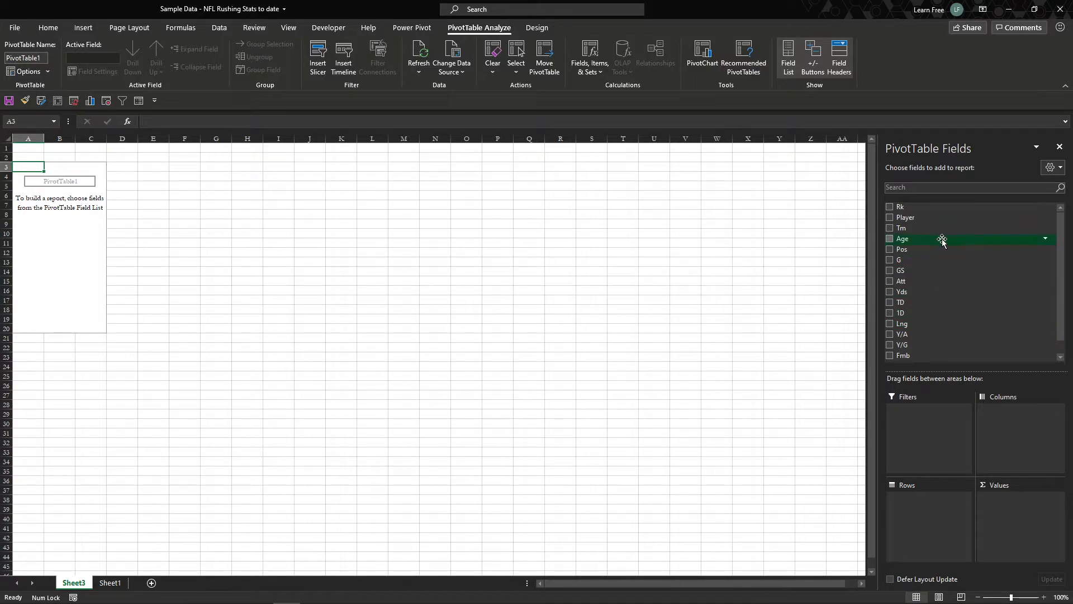
Step: Lay out the PivotTable with Player as rows, Rk as a filter, and Yds followed by TD as summed values
drag(948, 302, 992, 488)
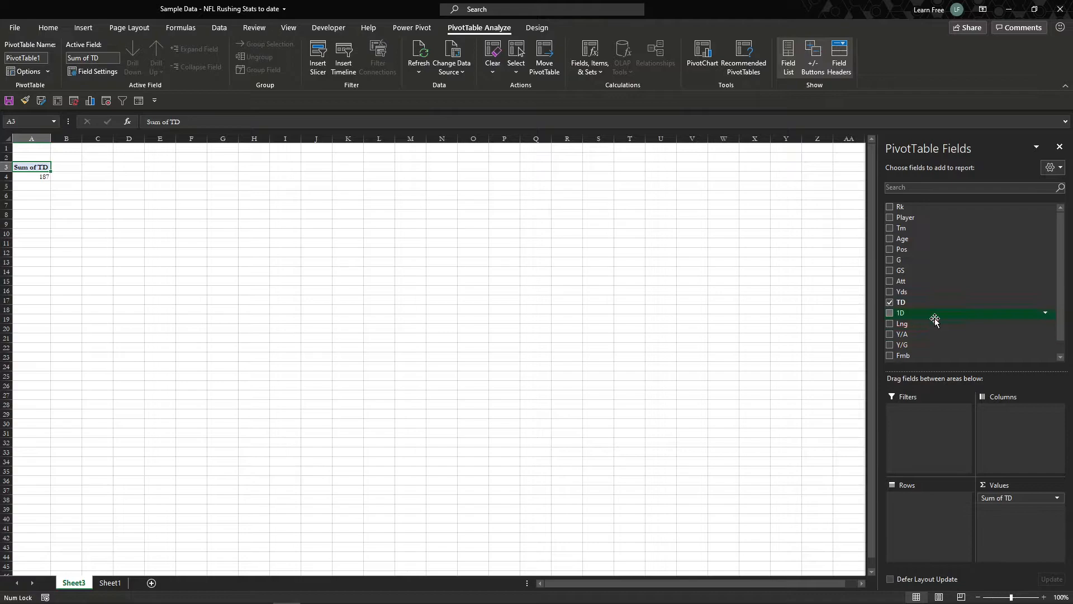
drag(934, 318, 1010, 498)
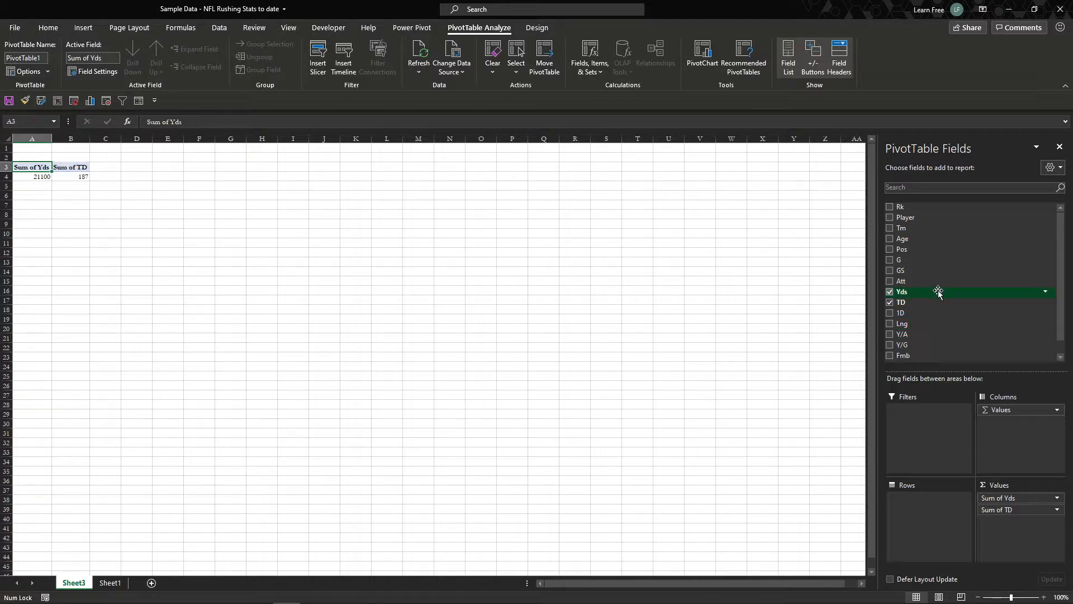
drag(926, 215, 926, 435)
drag(926, 221, 930, 507)
Step: Filter the PivotTable by Rk to show only ranks 1 through 5
click(117, 148)
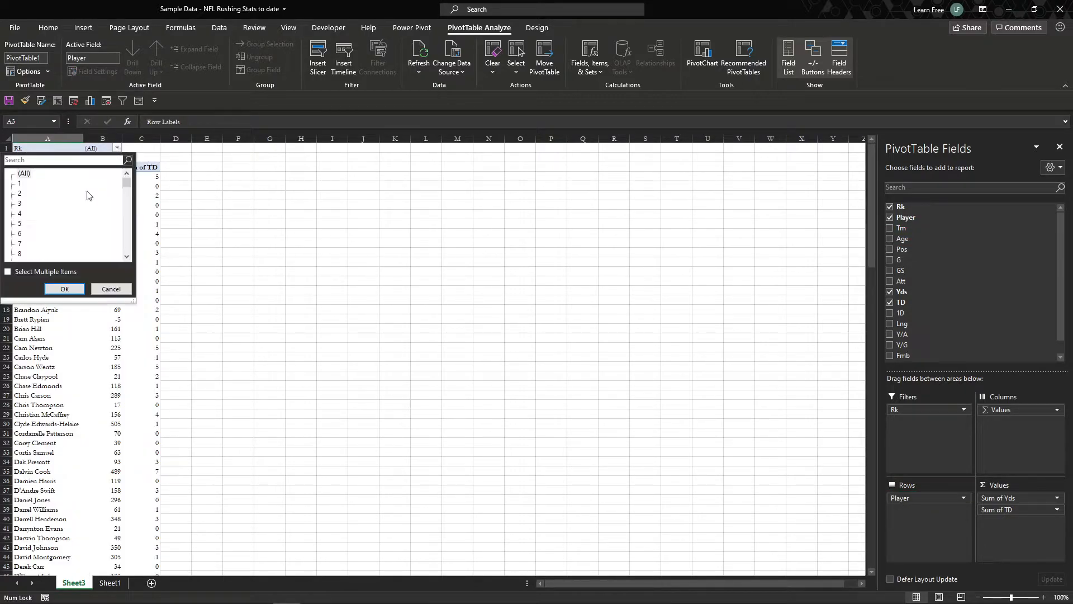
click(21, 272)
click(21, 174)
click(21, 183)
click(21, 193)
key(Down)
key(space)
key(Return)
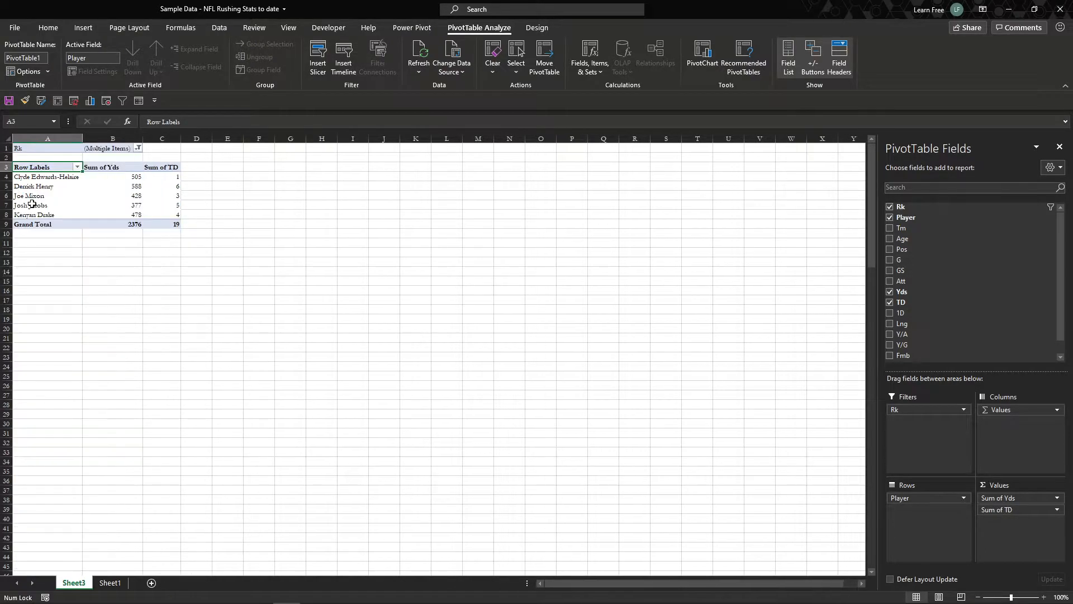
Step: Copy the whole PivotTable, including its filter, to cell E1 and autofit columns E through G
click(95, 192)
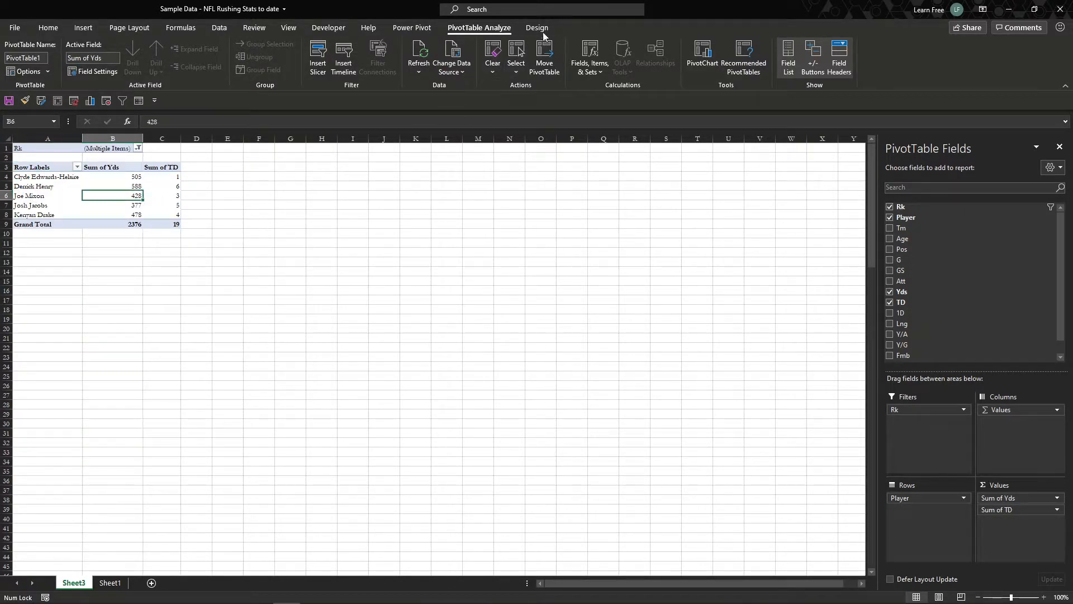
drag(164, 222, 61, 139)
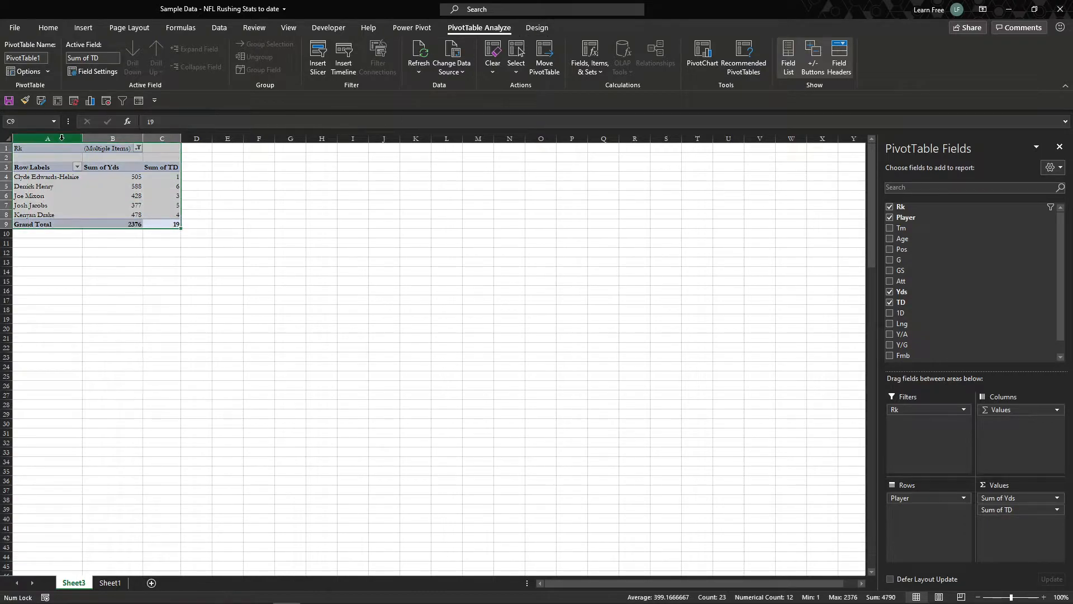
key(ctrl+c)
click(237, 151)
key(ctrl+v)
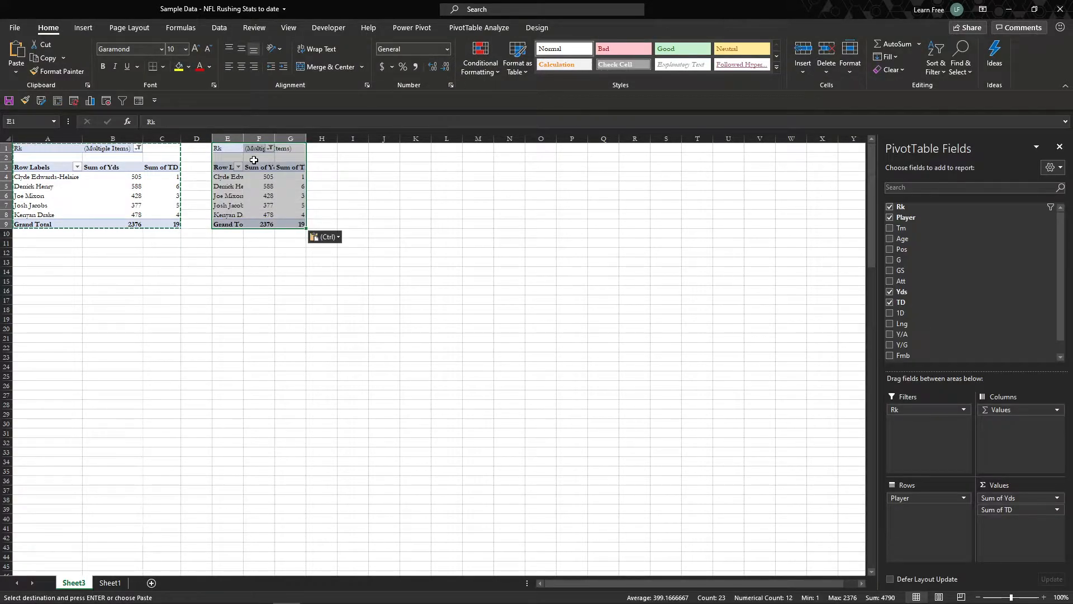
drag(225, 139, 296, 139)
double_click(306, 139)
Step: Replace TD with 1D as the second summed value in the PivotTable copy, leaving Rk as its only filter
click(334, 215)
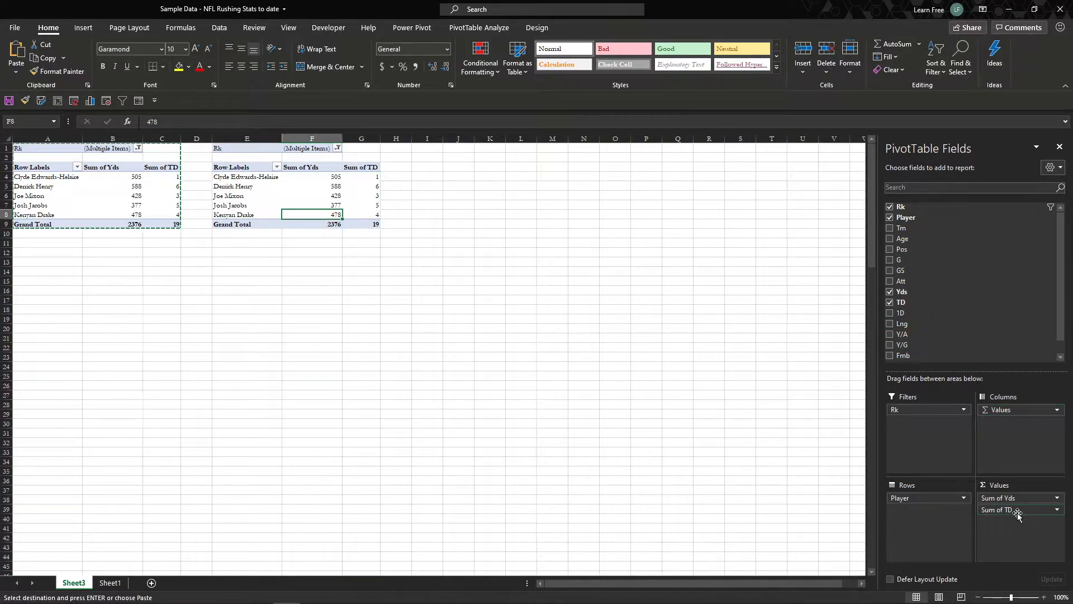
drag(1017, 514, 950, 436)
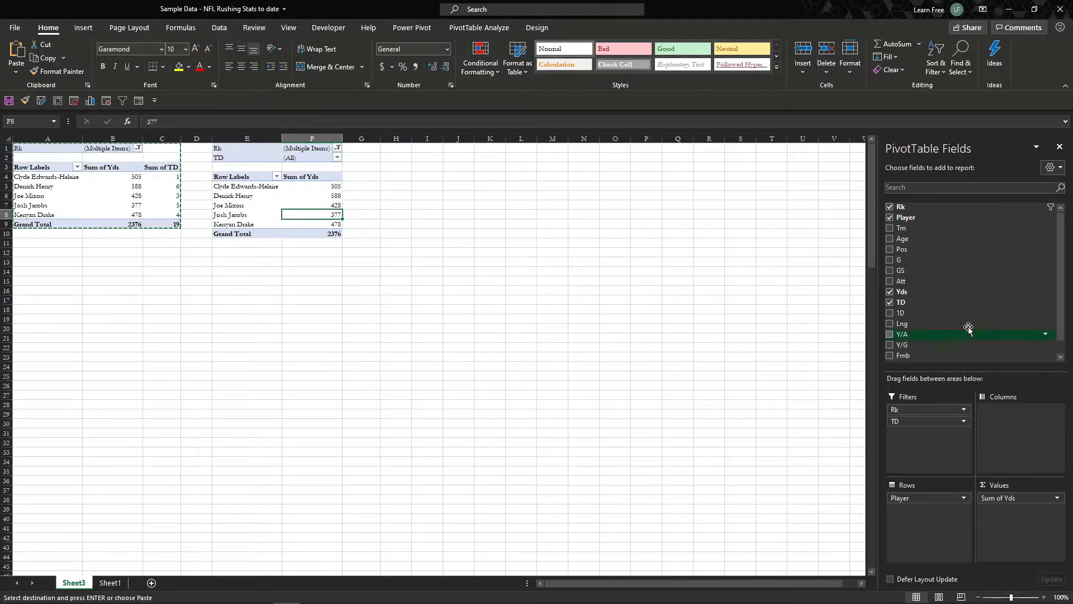
drag(942, 311, 1016, 542)
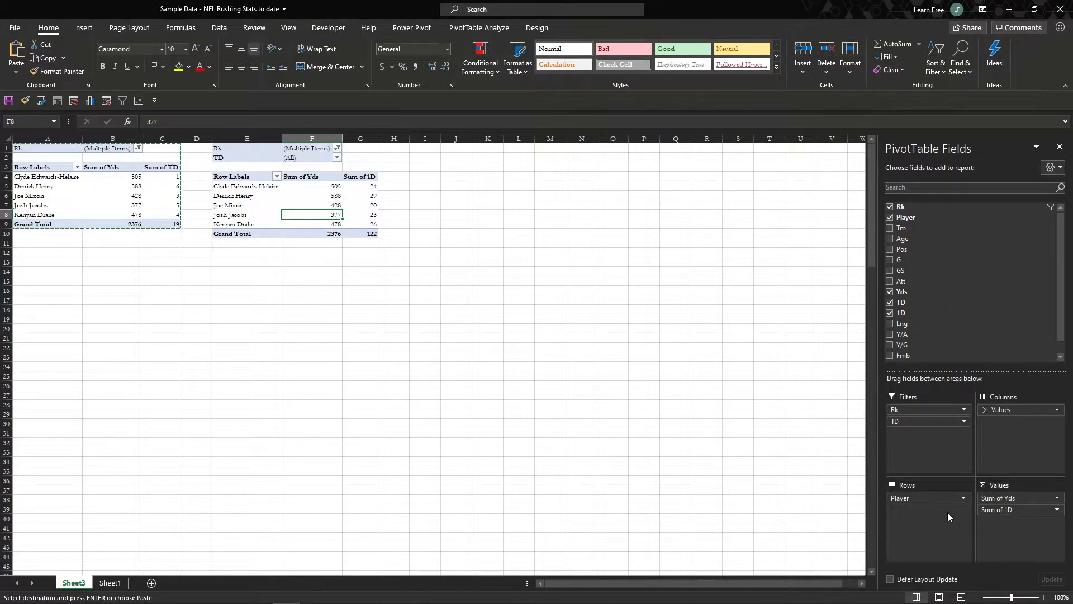
drag(916, 424, 943, 347)
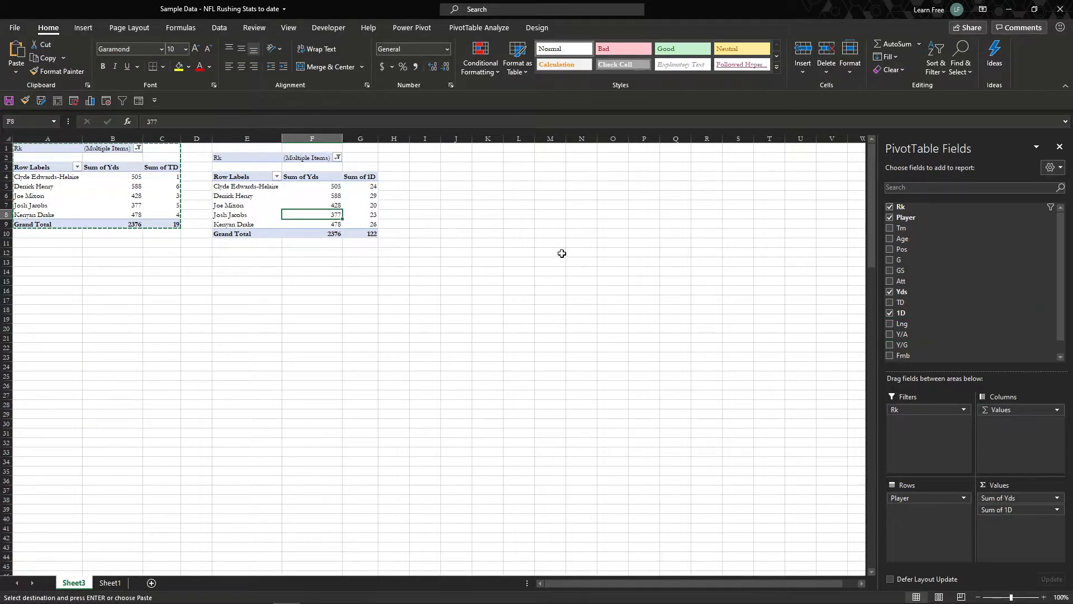
Step: Delete the empty cells E1:G1 above the second PivotTable, shifting cells up
drag(243, 148, 361, 147)
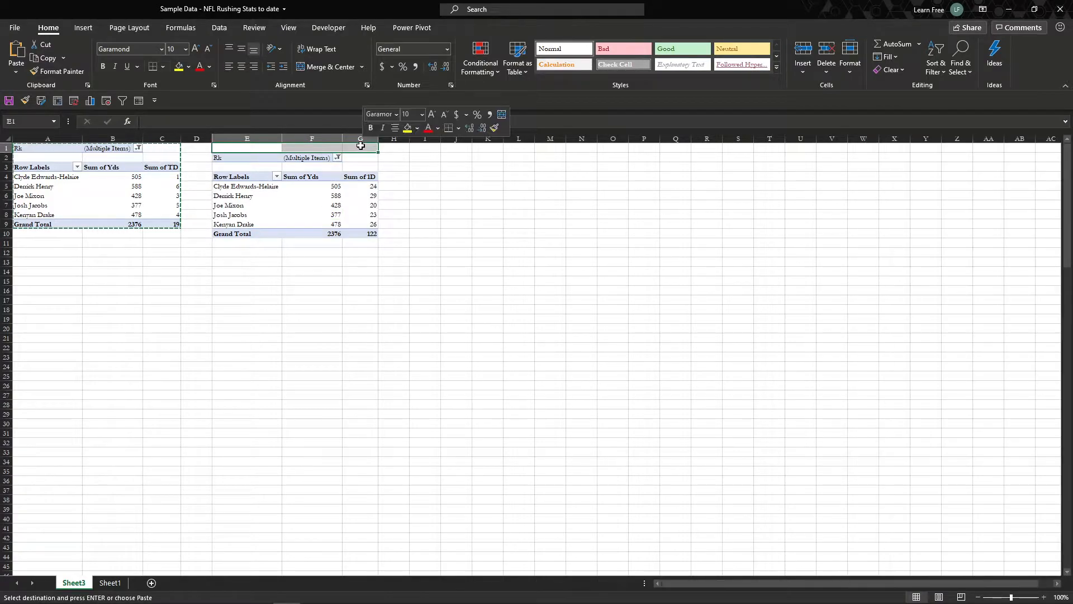
right_click(363, 147)
click(427, 270)
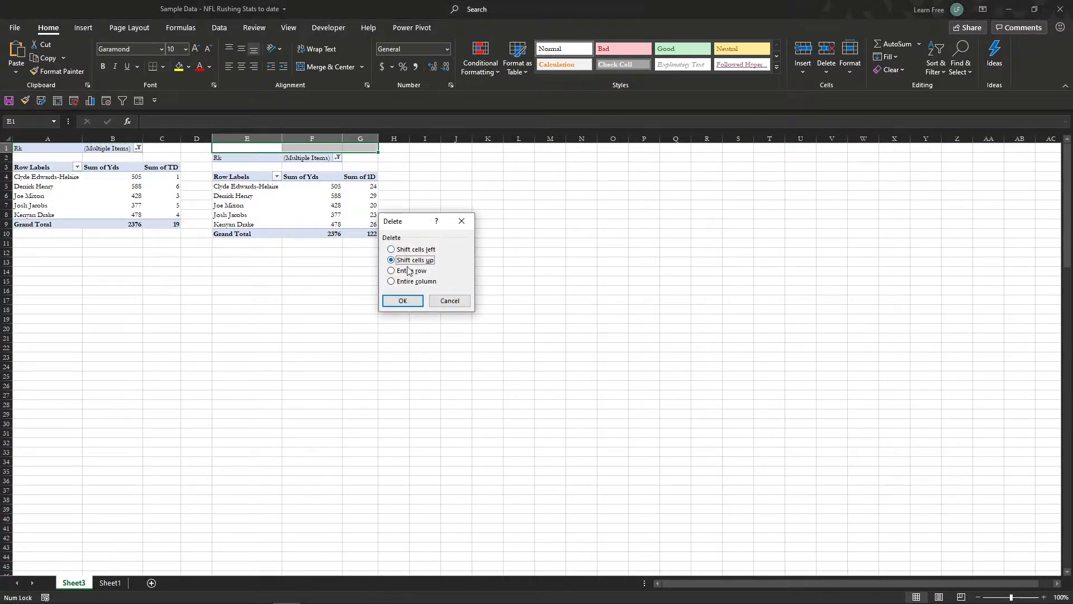
click(407, 303)
Step: Compare the Yds, 1D and TD value columns of the two PivotTables
click(307, 197)
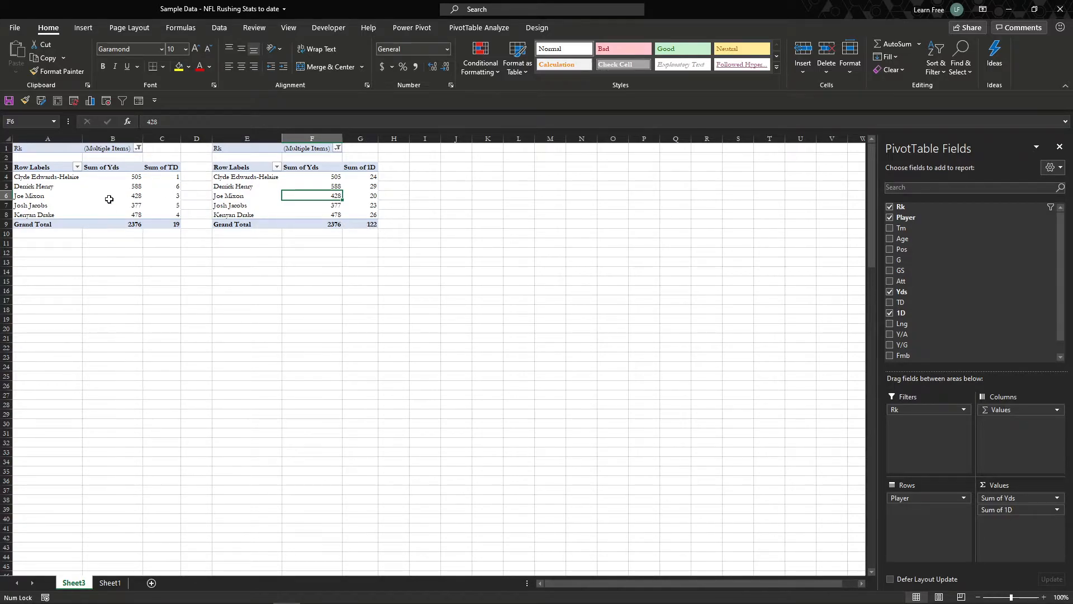
drag(109, 177, 115, 221)
drag(323, 179, 321, 223)
drag(358, 177, 358, 223)
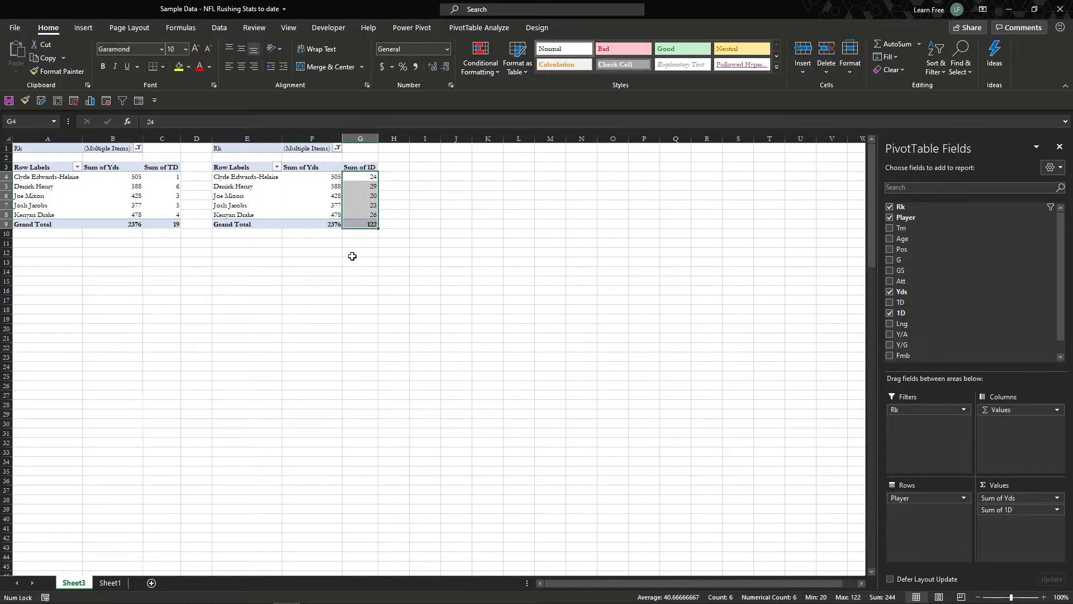
drag(156, 177, 158, 222)
click(173, 262)
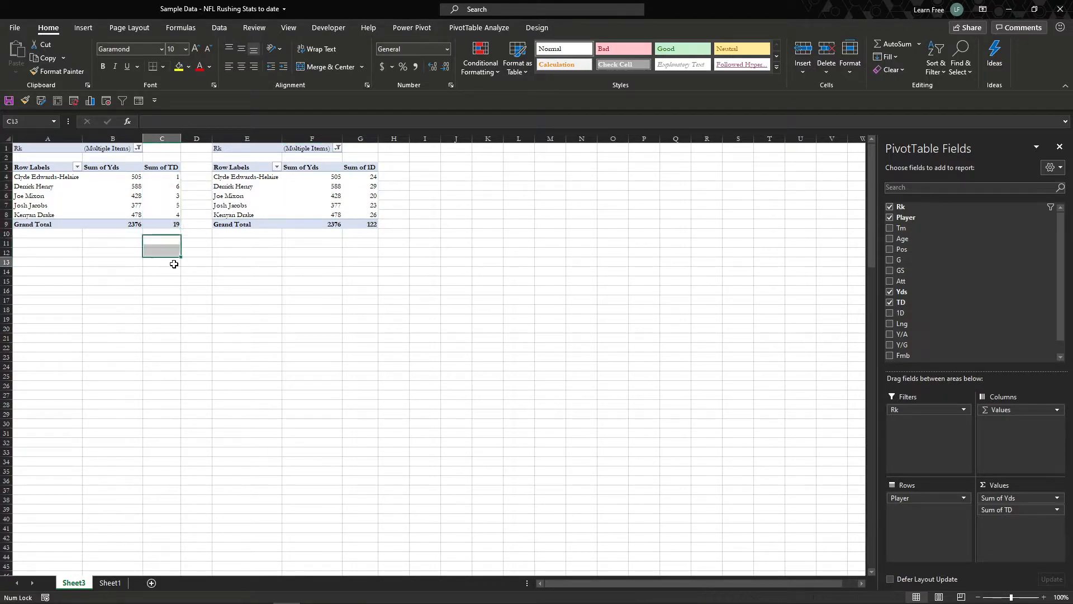
click(190, 262)
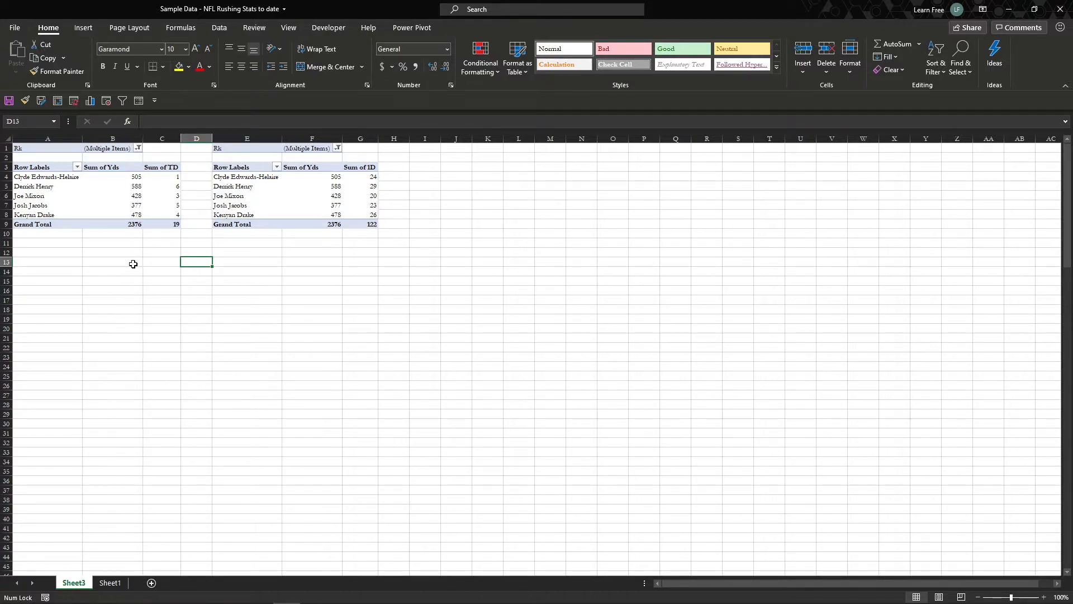
Step: Copy the first PivotTable with its filter to cell I1 and autofit columns I through K
drag(165, 225, 17, 147)
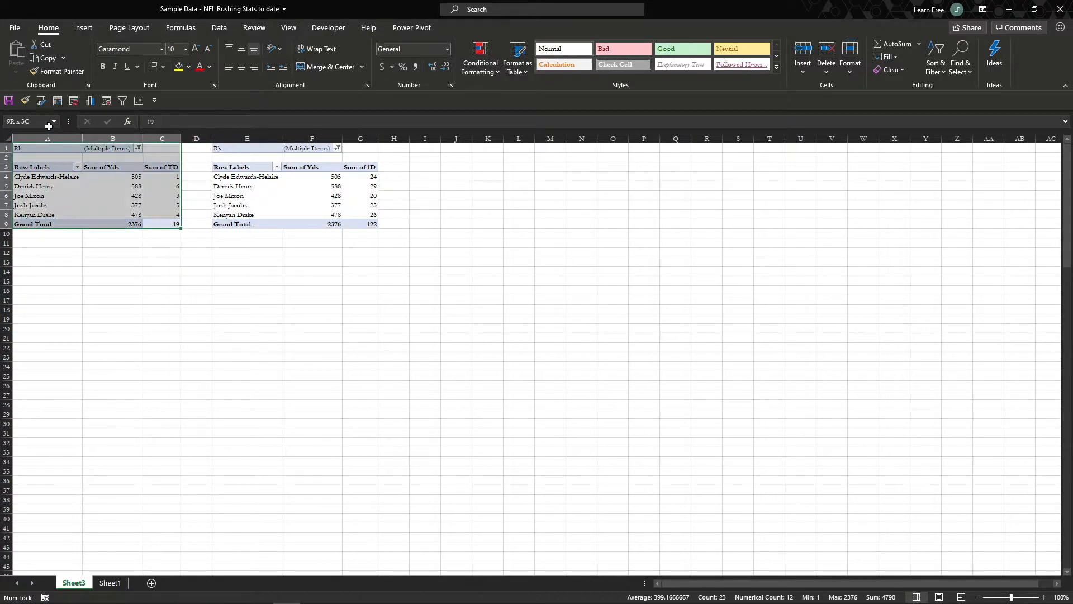
key(ctrl+c)
click(423, 152)
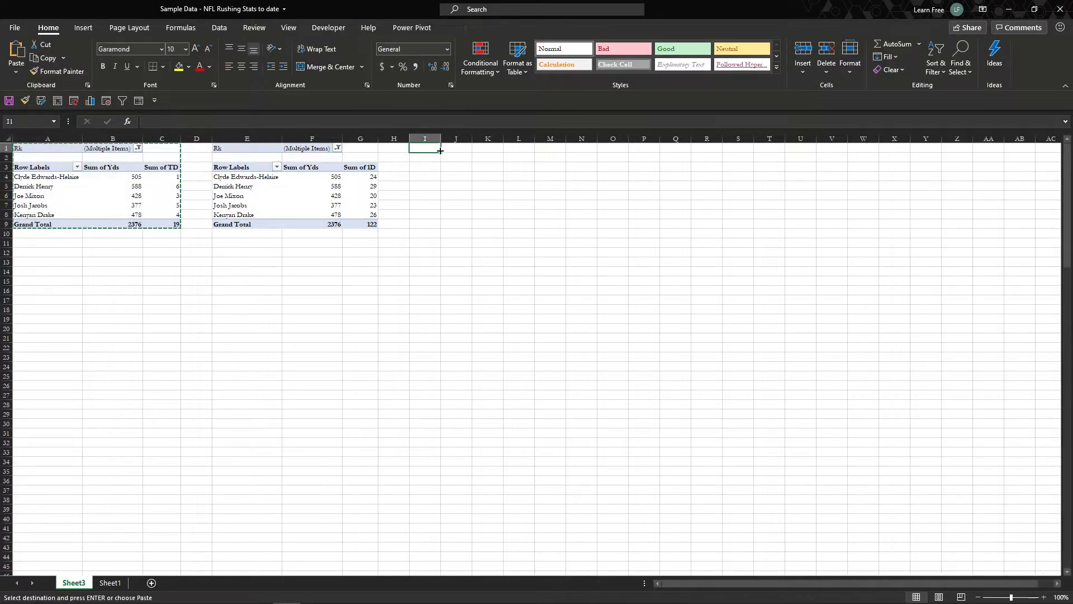
key(ctrl+v)
drag(424, 138, 502, 138)
double_click(503, 138)
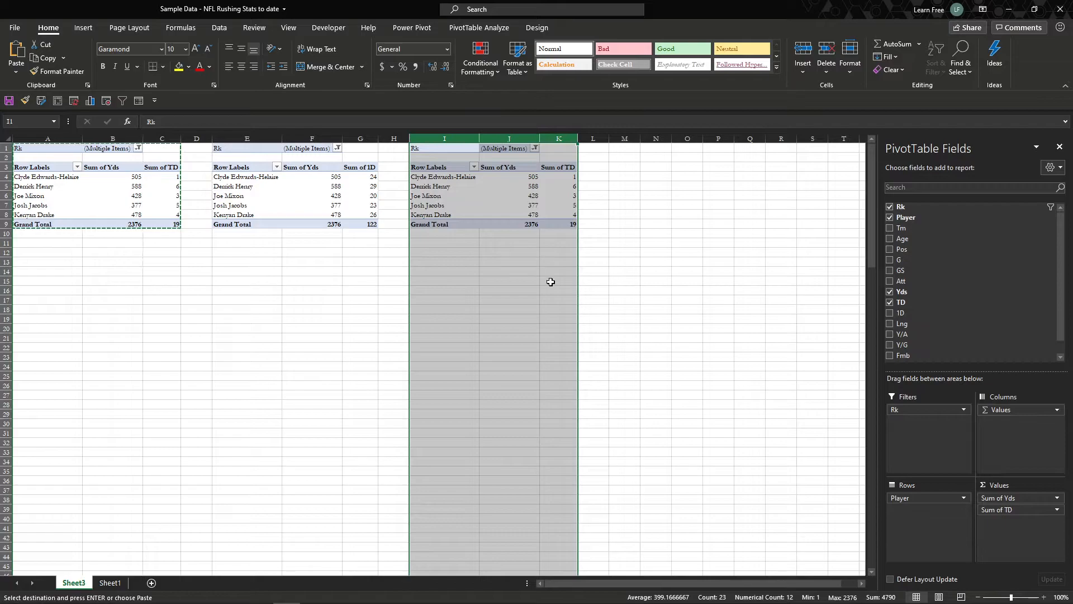
Step: Replace TD with Lng as the second summed value in the third PivotTable
click(524, 270)
drag(450, 215, 442, 176)
click(464, 195)
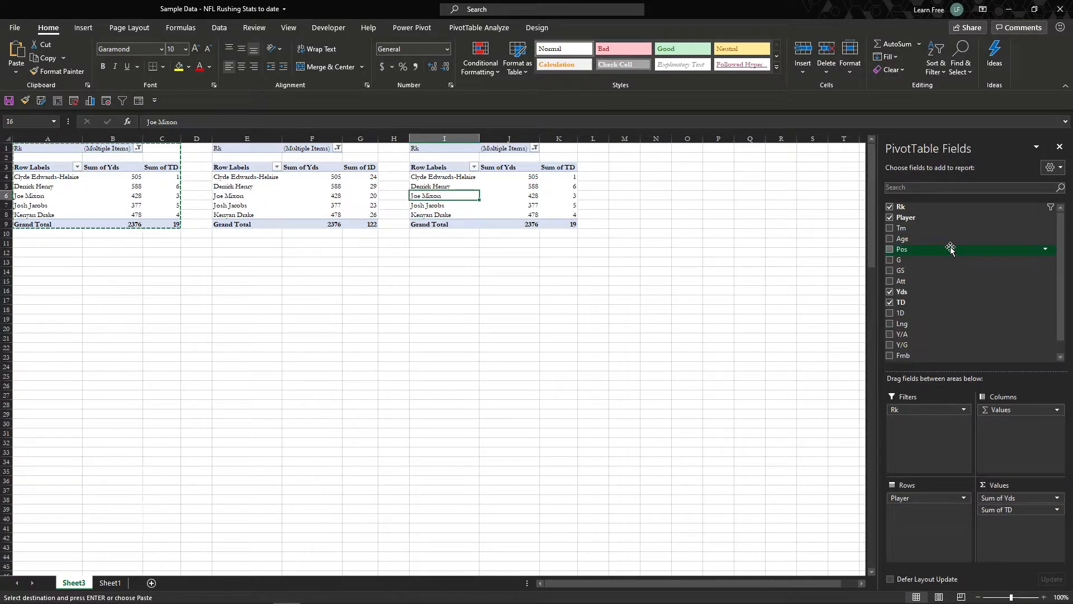
scroll(942, 292, down, 1)
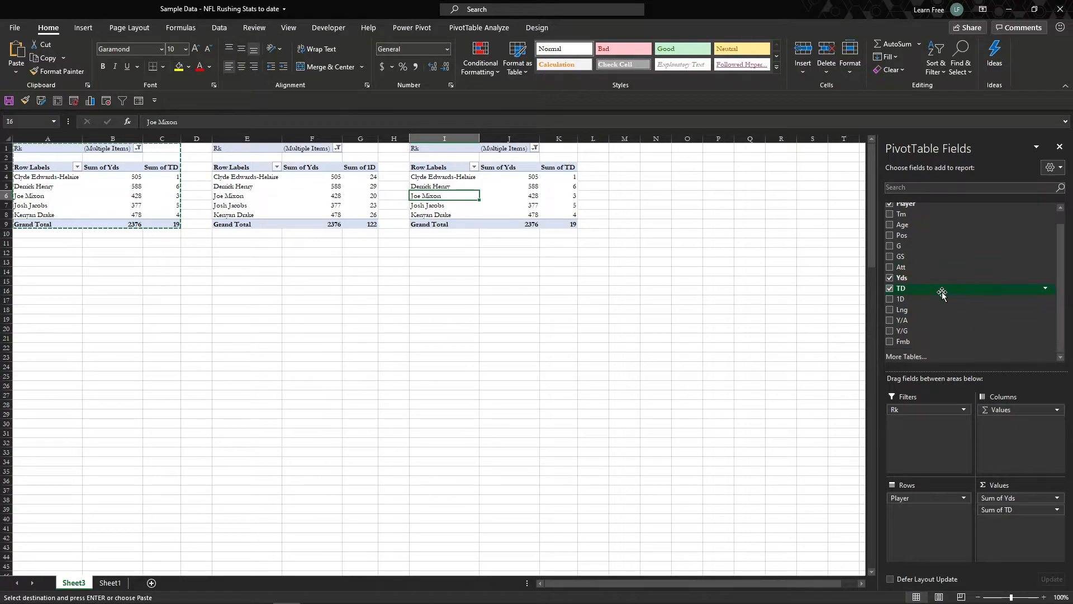
drag(941, 313, 979, 484)
drag(950, 304, 1001, 510)
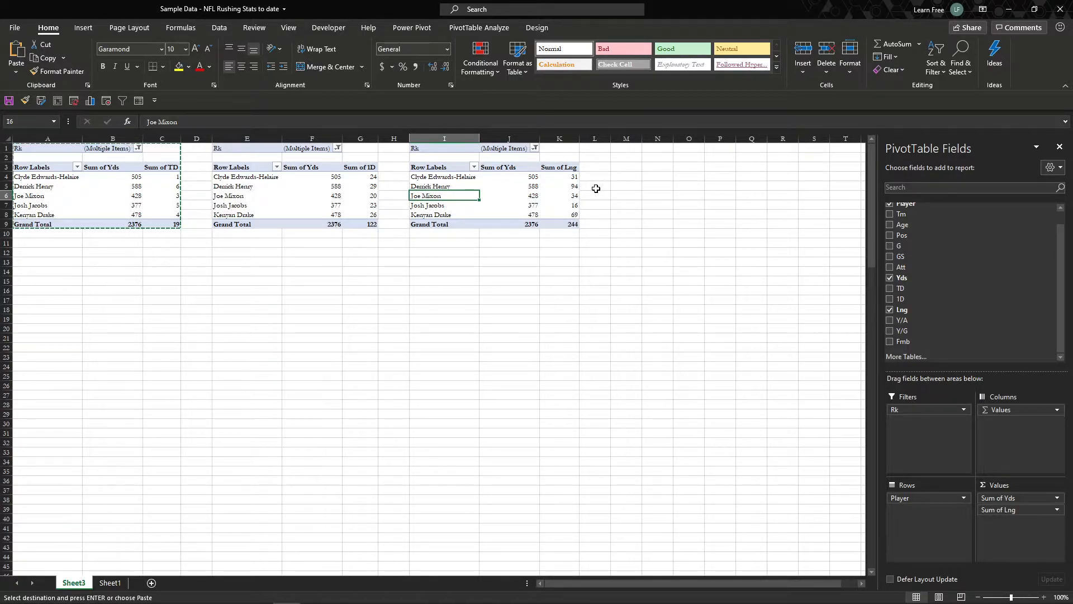
Step: Show the third PivotTable's Lng values as % of Row Total
right_click(555, 180)
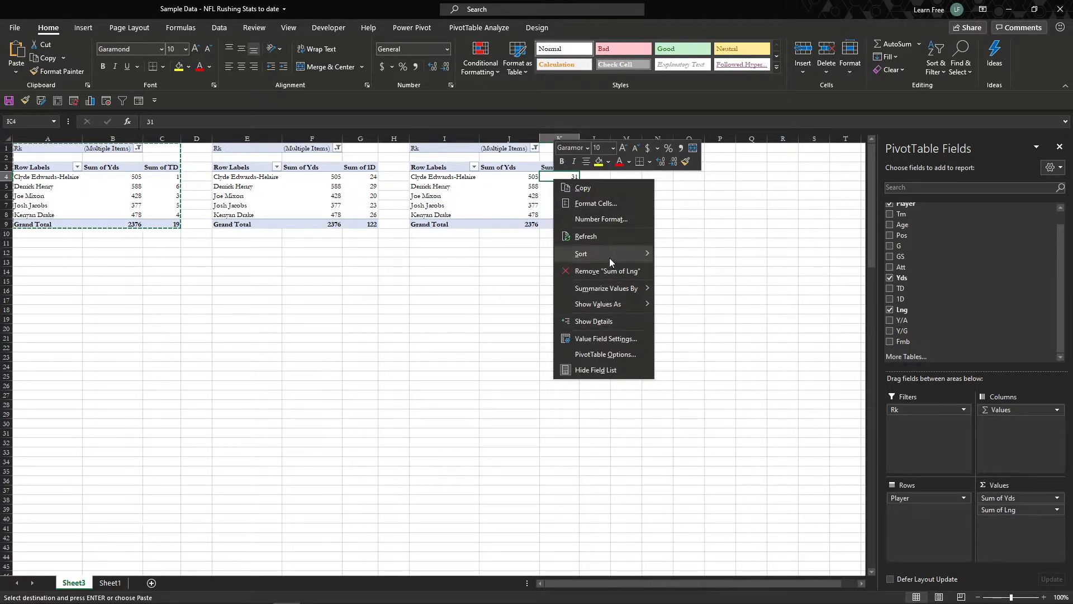
mouse_move(635, 304)
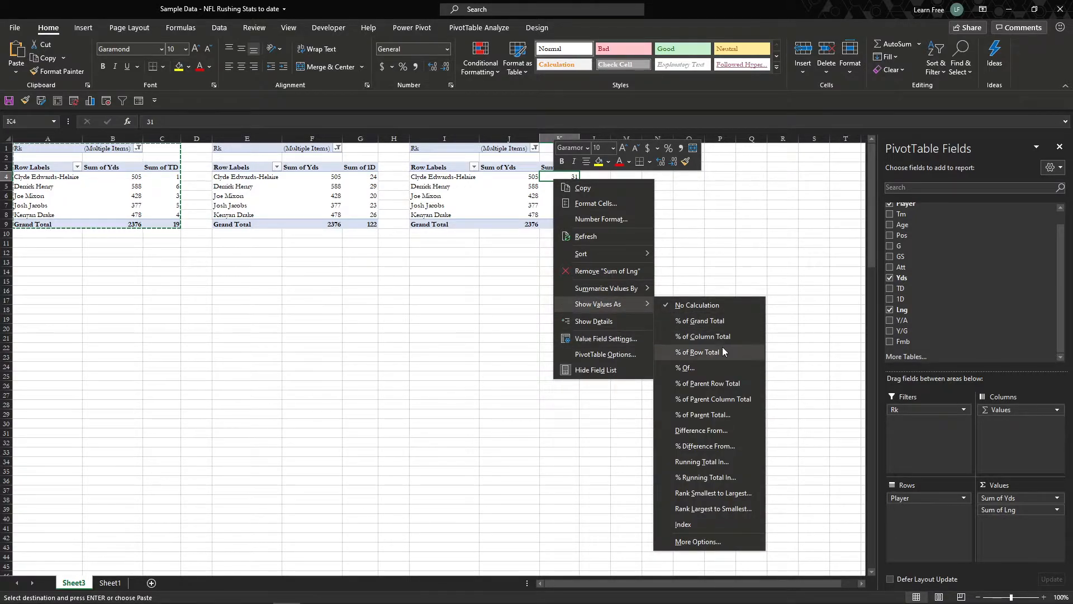
click(698, 353)
Step: Show the third PivotTable's Lng values as % of Grand Total
right_click(566, 188)
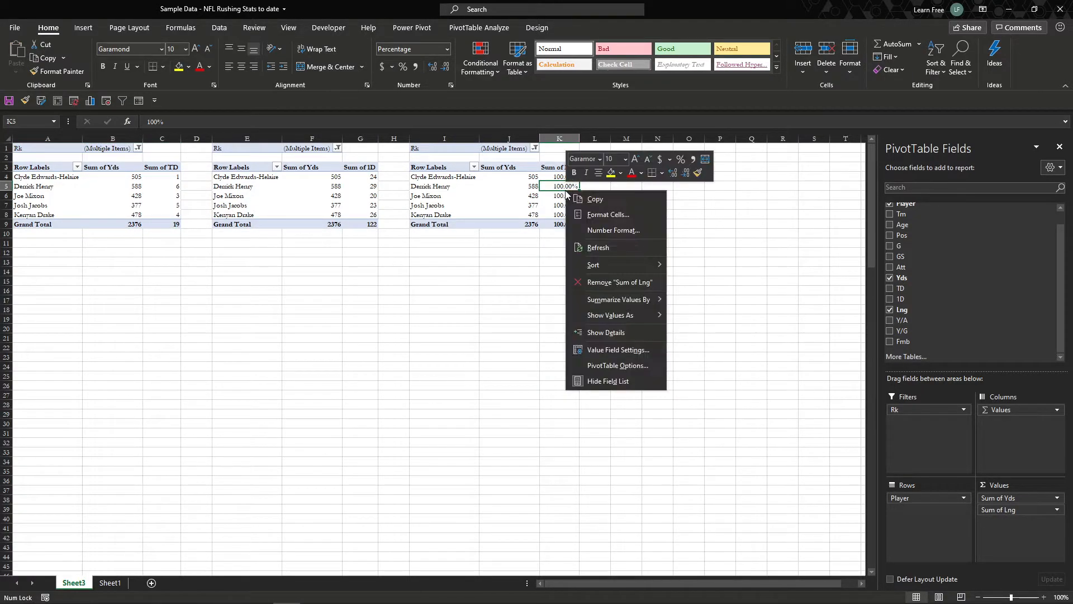
mouse_move(648, 318)
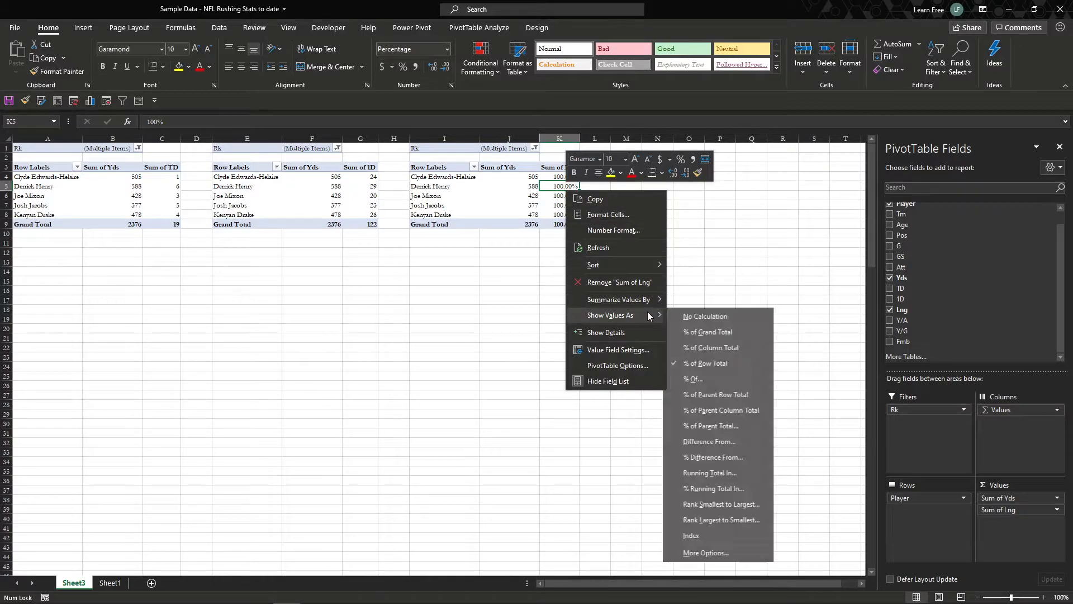
click(724, 336)
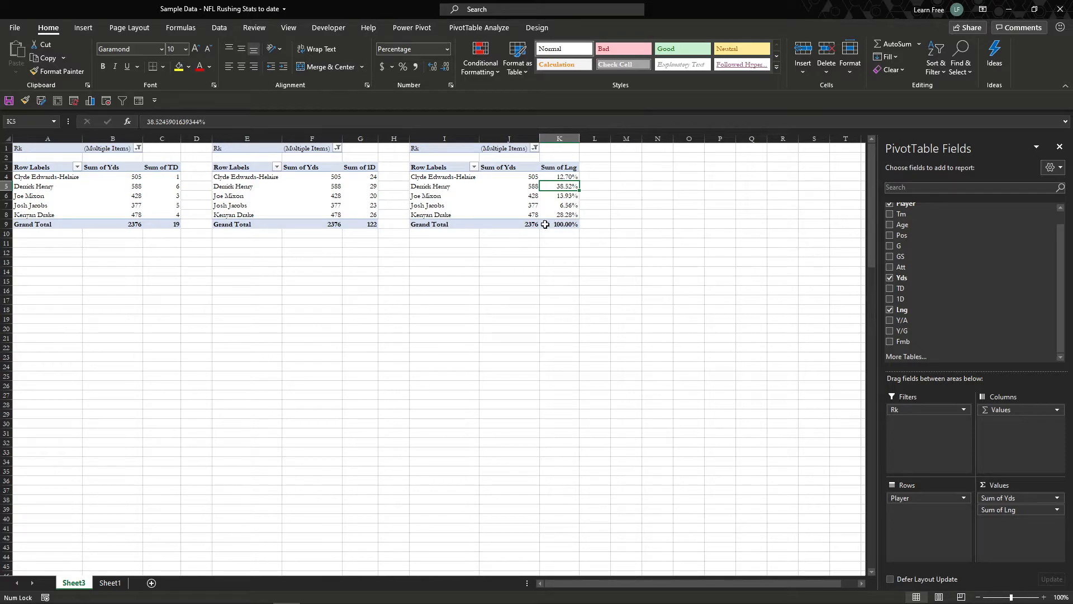
right_click(571, 208)
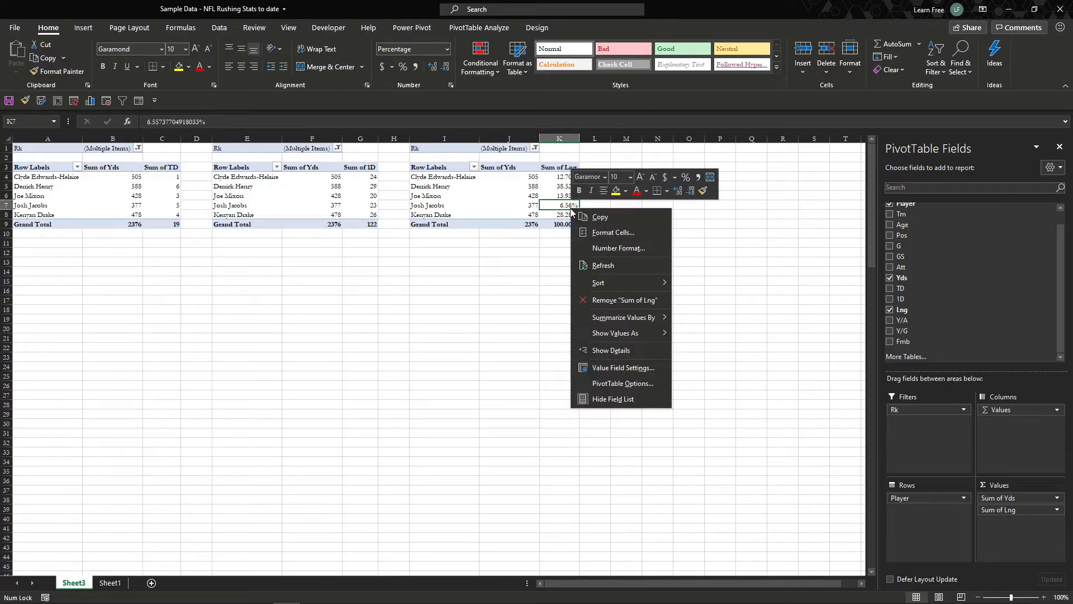
key(Escape)
key(Up)
key(Up)
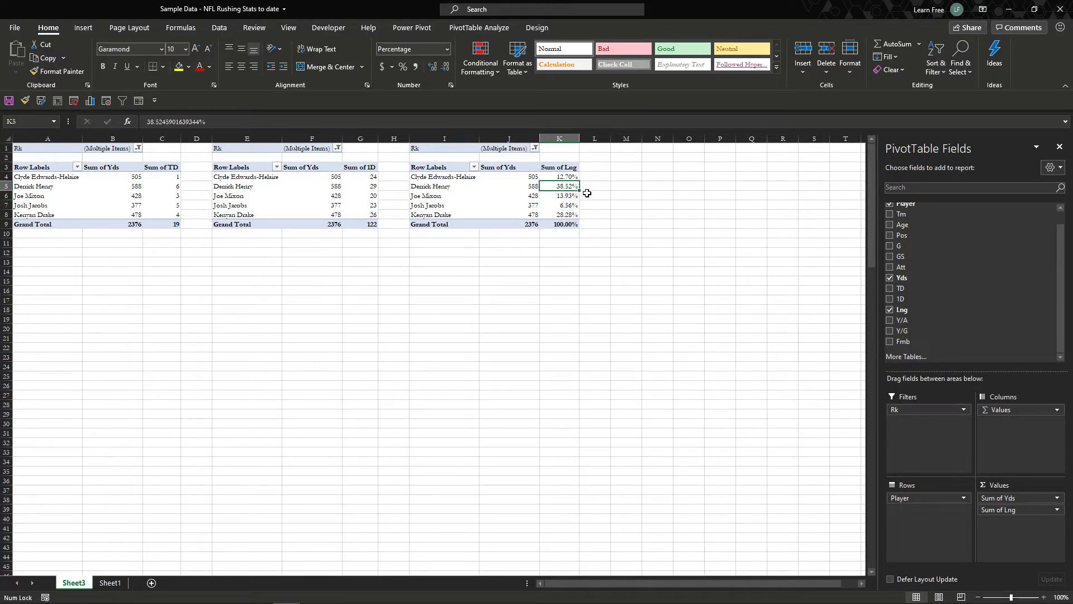
click(358, 194)
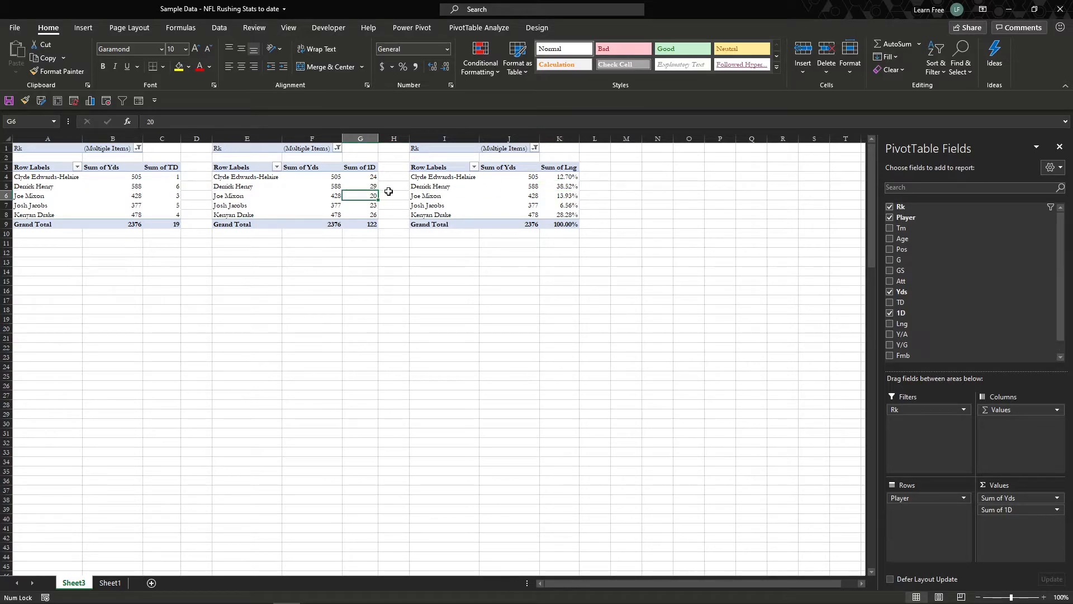
mouse_move(354, 197)
mouse_move(165, 199)
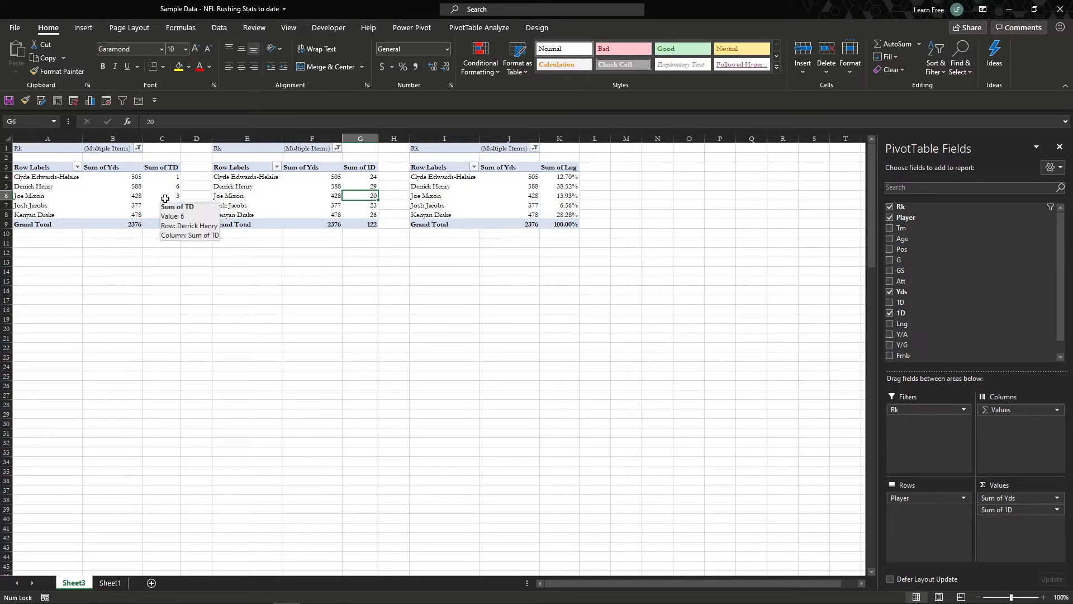
Step: Apply a dark blue header PivotTable style with banded rows and banded columns to the first PivotTable
click(166, 225)
click(530, 28)
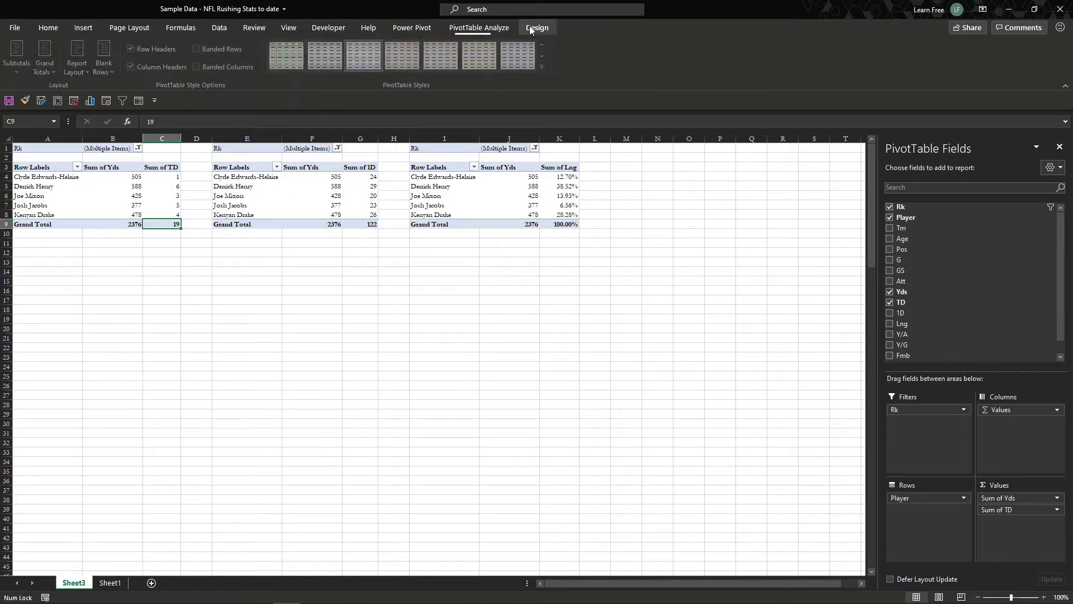
click(542, 66)
click(323, 246)
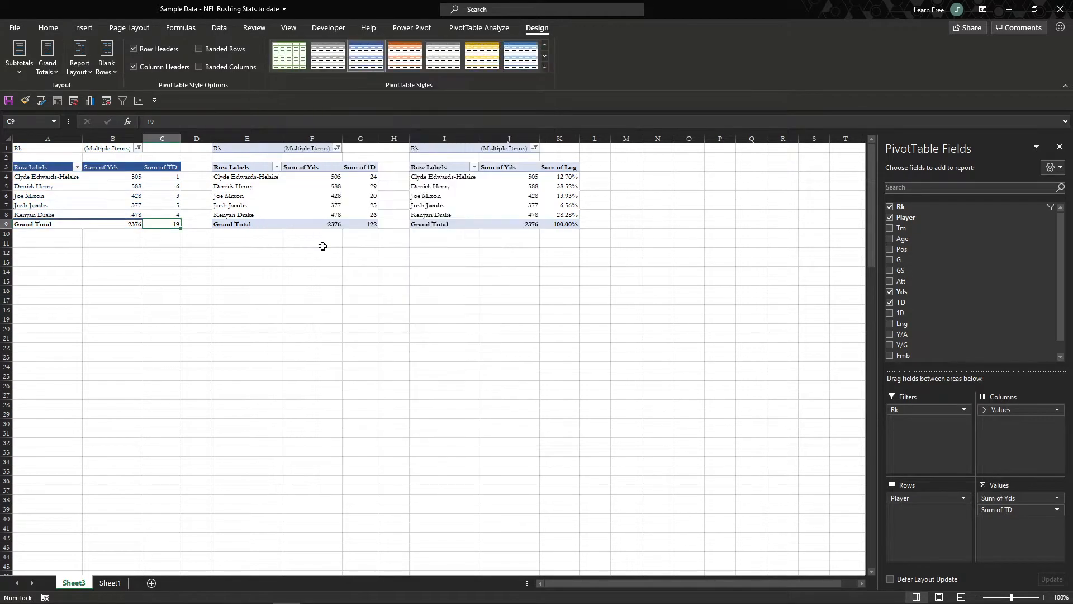
Step: Give the second PivotTable the same dark blue header style with banded rows and banded columns
click(305, 196)
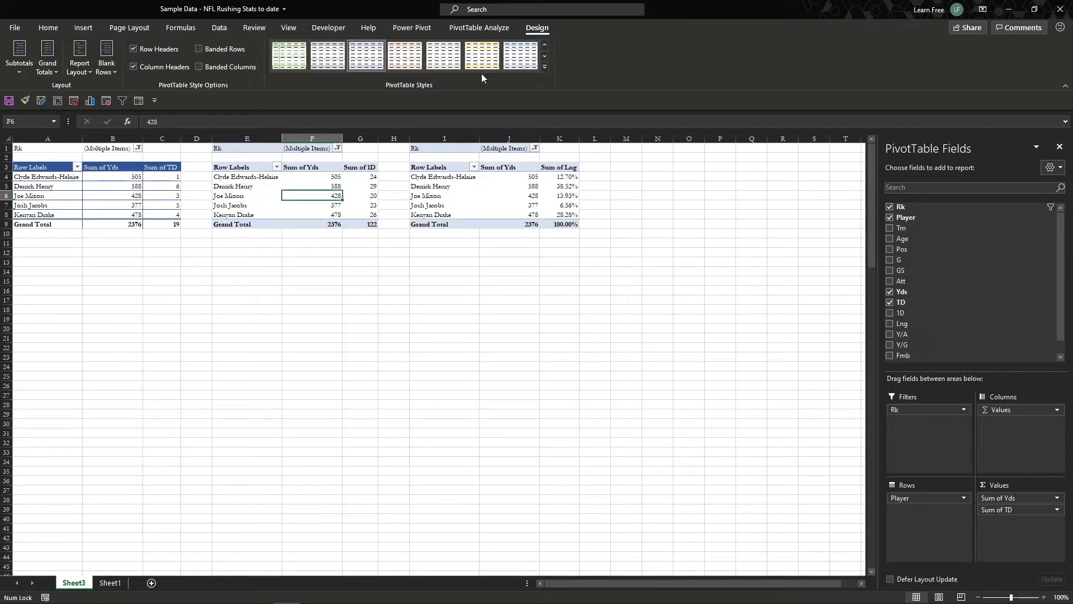
click(545, 67)
click(343, 246)
click(251, 67)
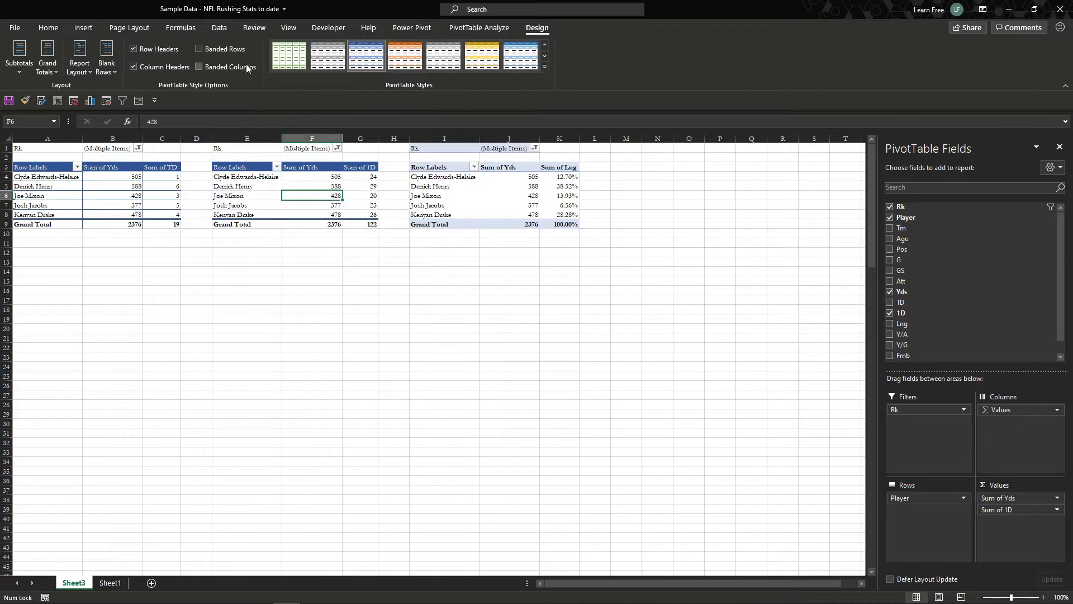
Step: Give the third PivotTable the matching dark blue header style, with banded columns and banded rows
click(492, 186)
click(545, 66)
click(381, 266)
click(249, 66)
click(229, 49)
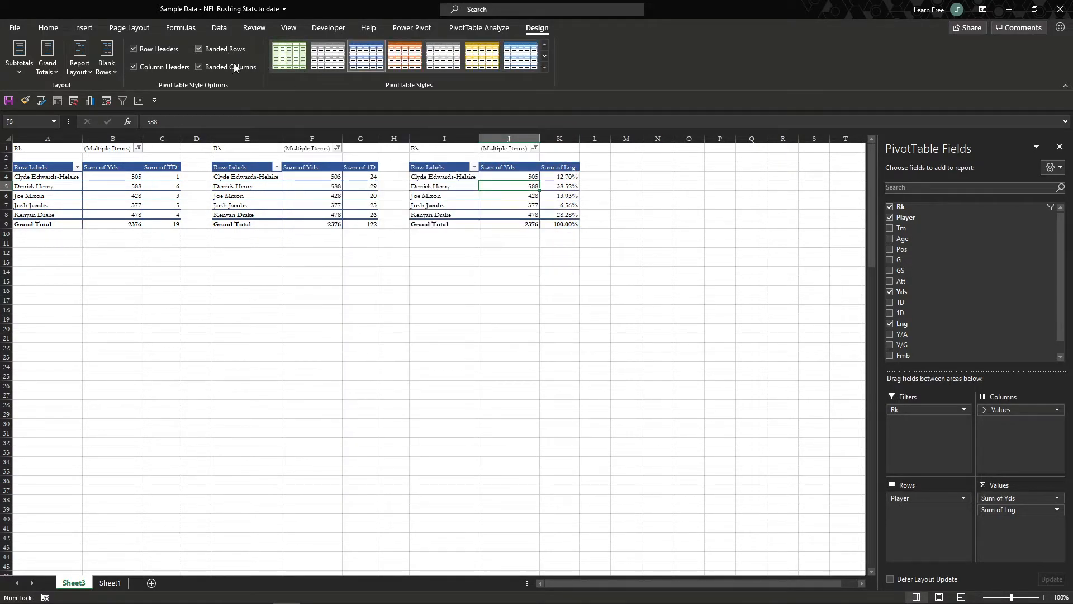
click(140, 262)
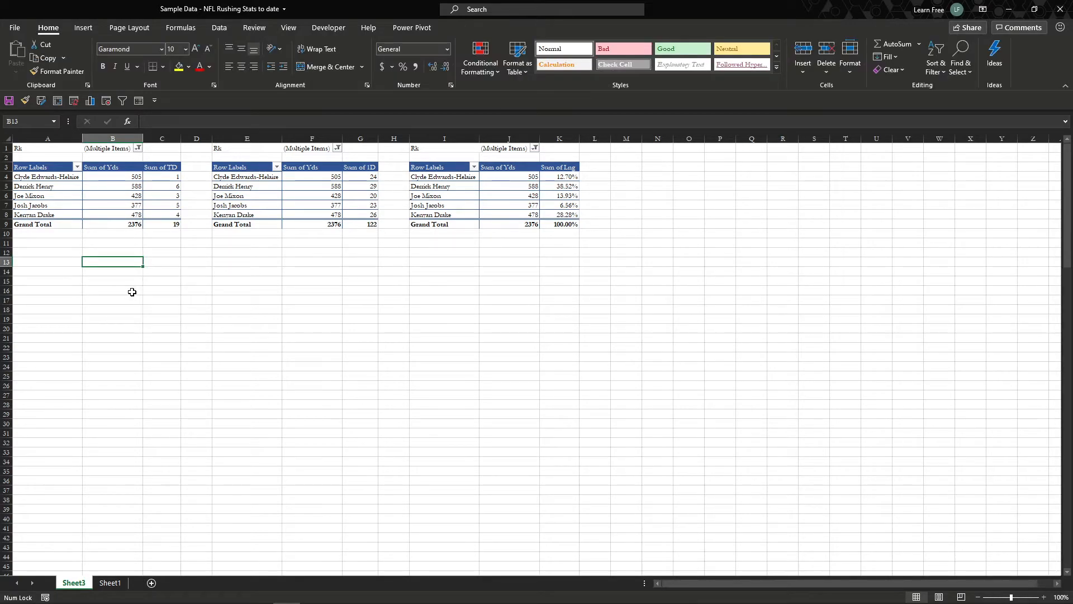
Step: Create a PivotChart from the Sheet1 data range $A$2:$O$151, placed on the existing Sheet3 at cell A19
click(110, 583)
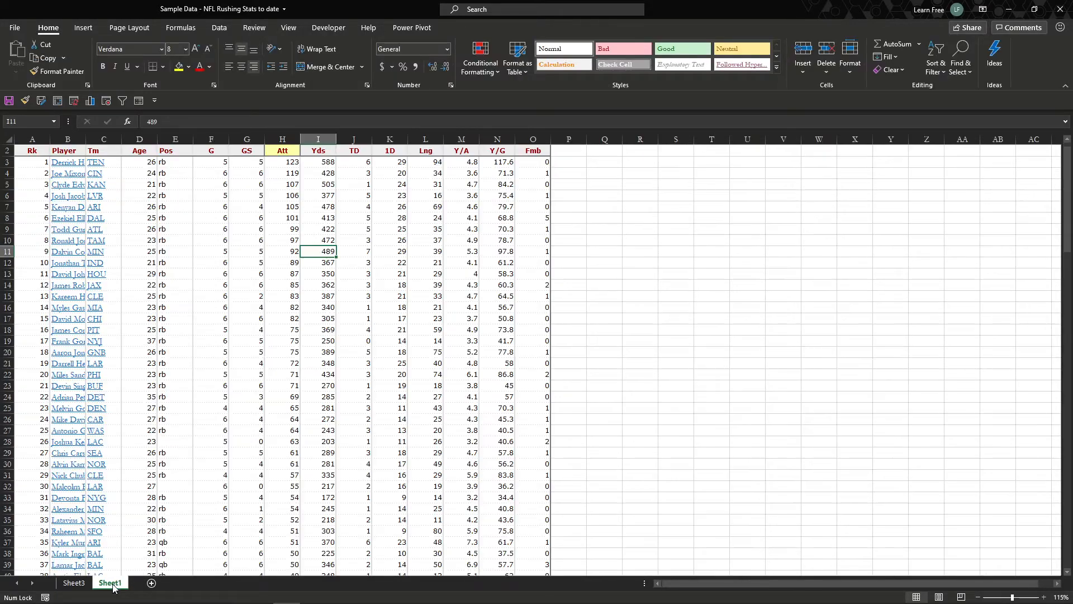
click(84, 28)
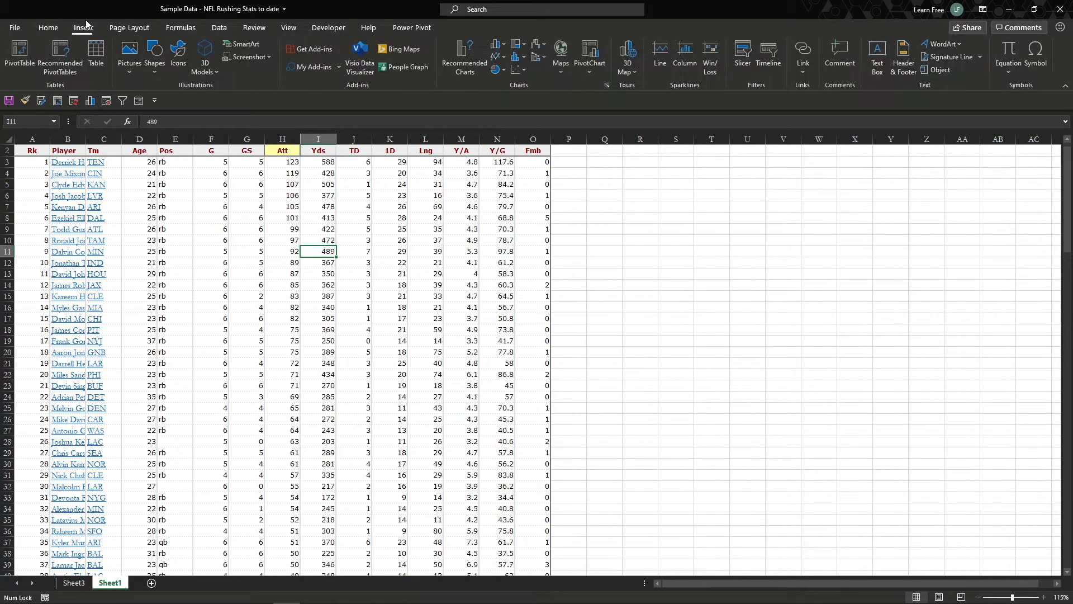
click(585, 55)
click(498, 351)
click(542, 363)
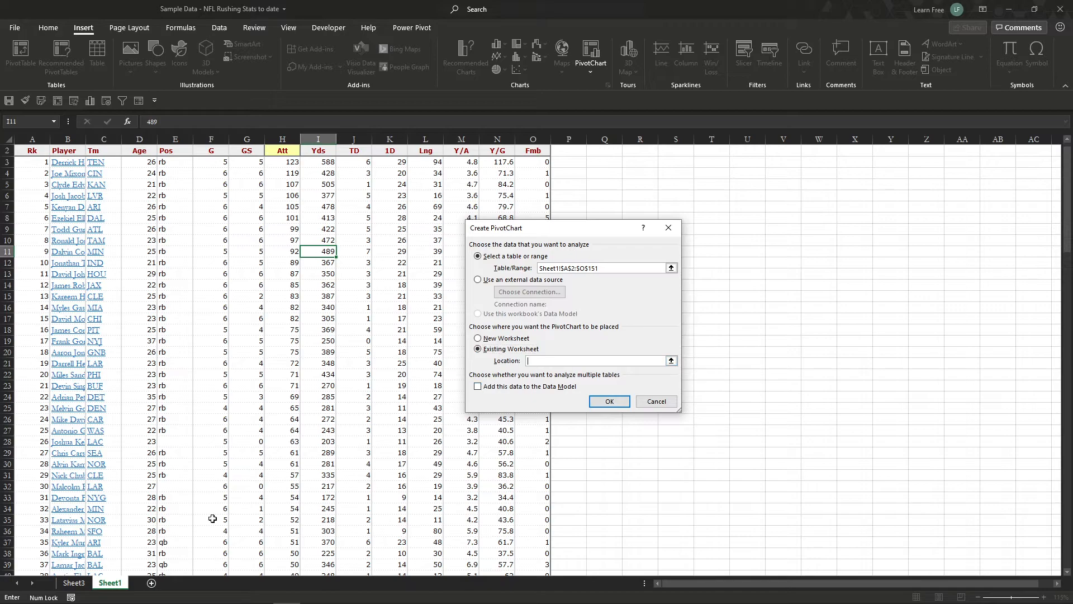
click(74, 582)
click(57, 318)
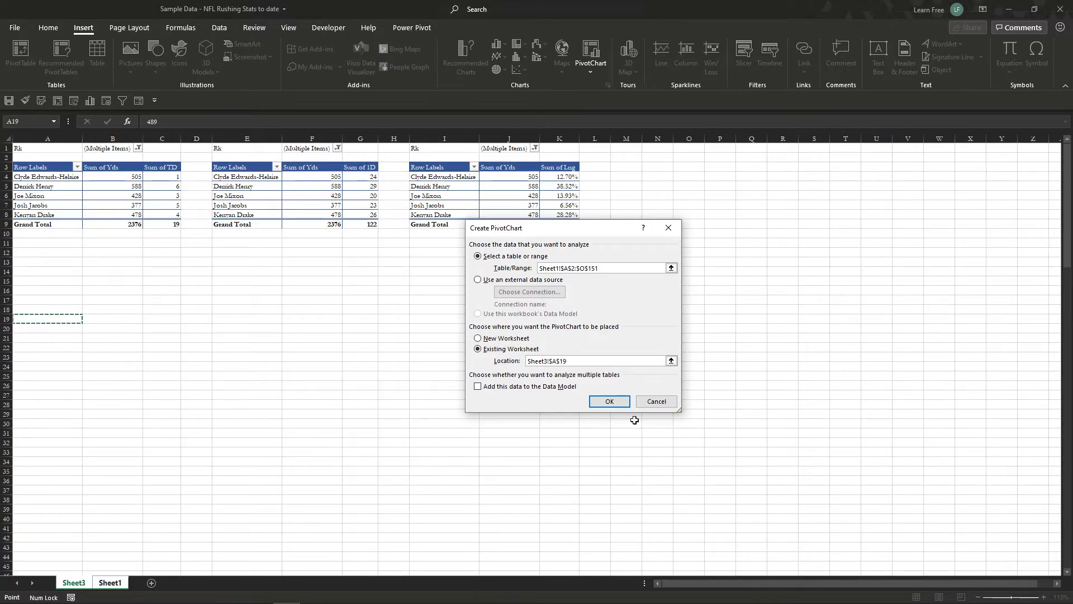
click(609, 401)
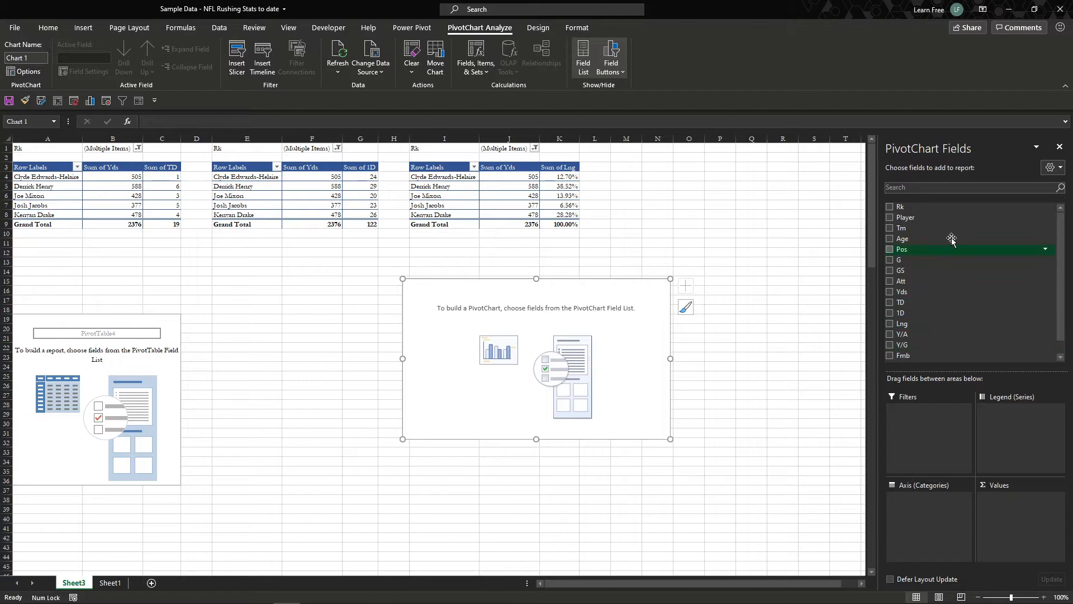
Step: Add Rk as the PivotChart's filter and limit it to ranks 1 through 5
drag(929, 208, 930, 465)
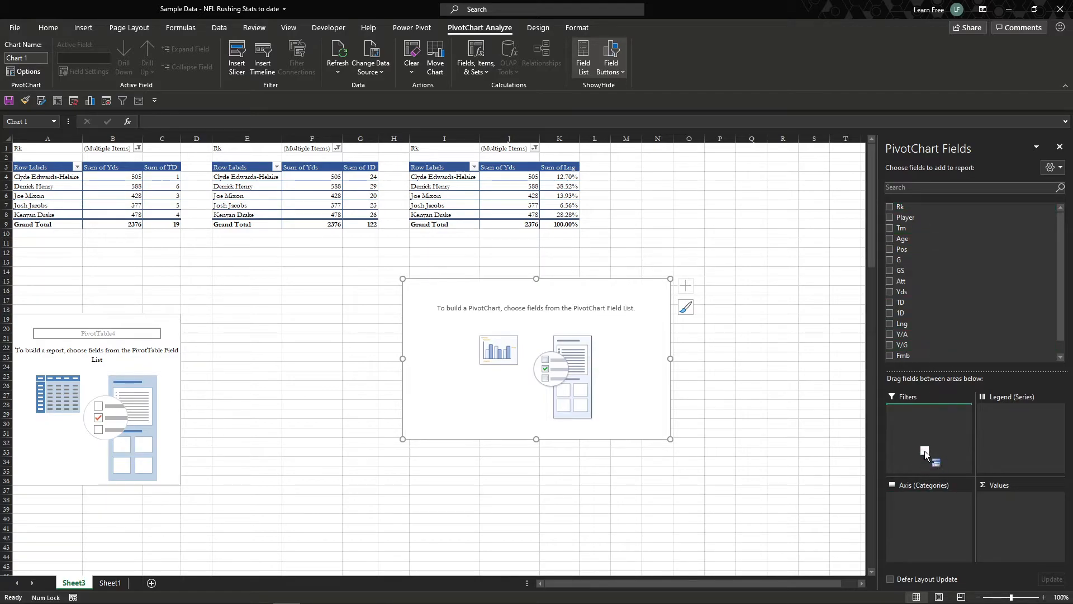
click(44, 300)
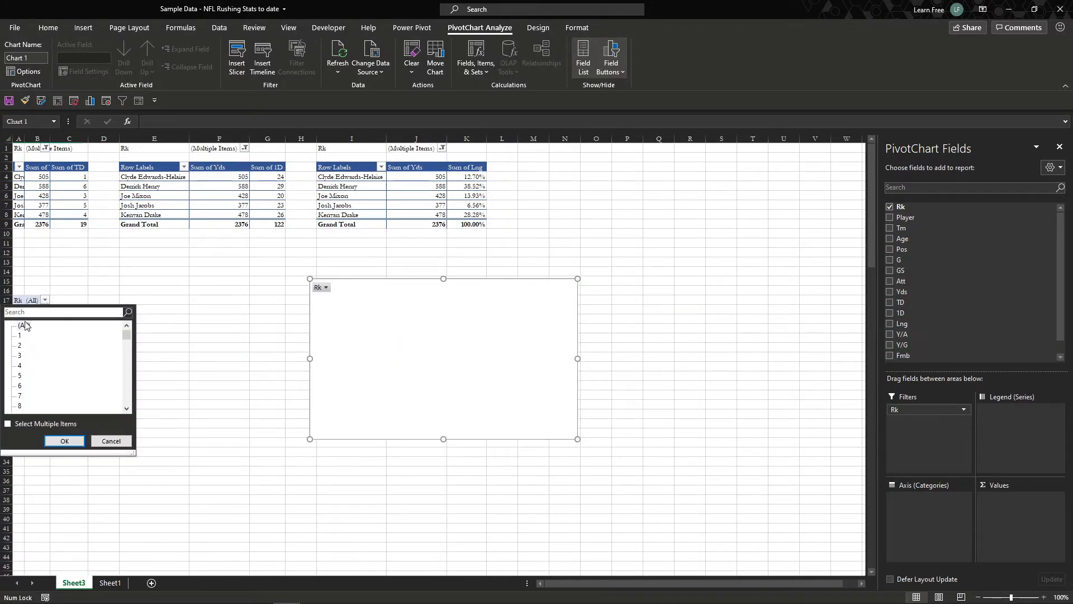
click(16, 424)
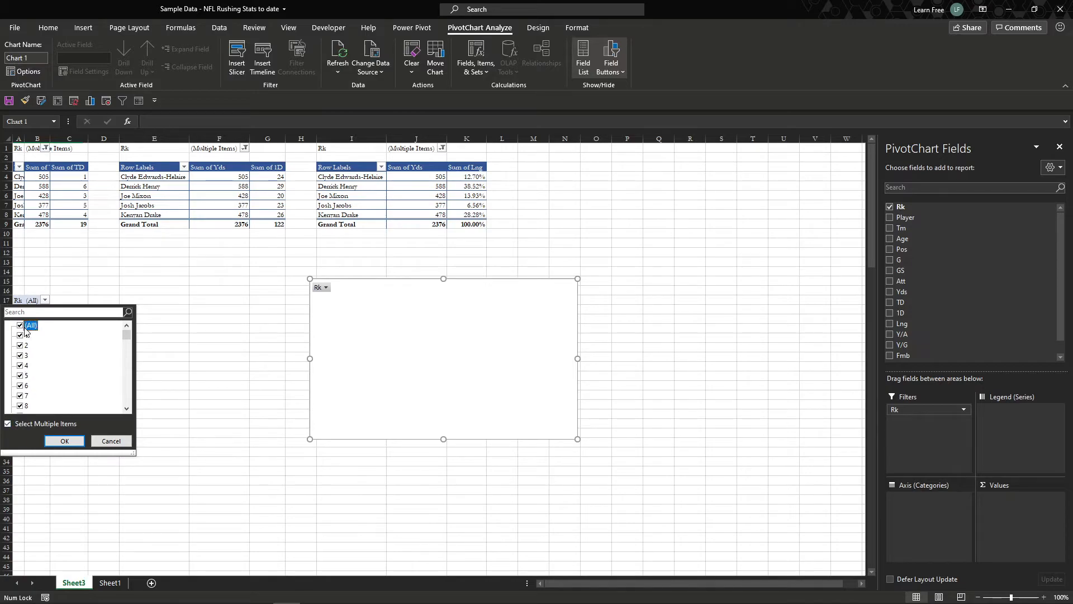
click(20, 326)
click(21, 334)
click(22, 355)
click(22, 365)
click(21, 376)
click(64, 441)
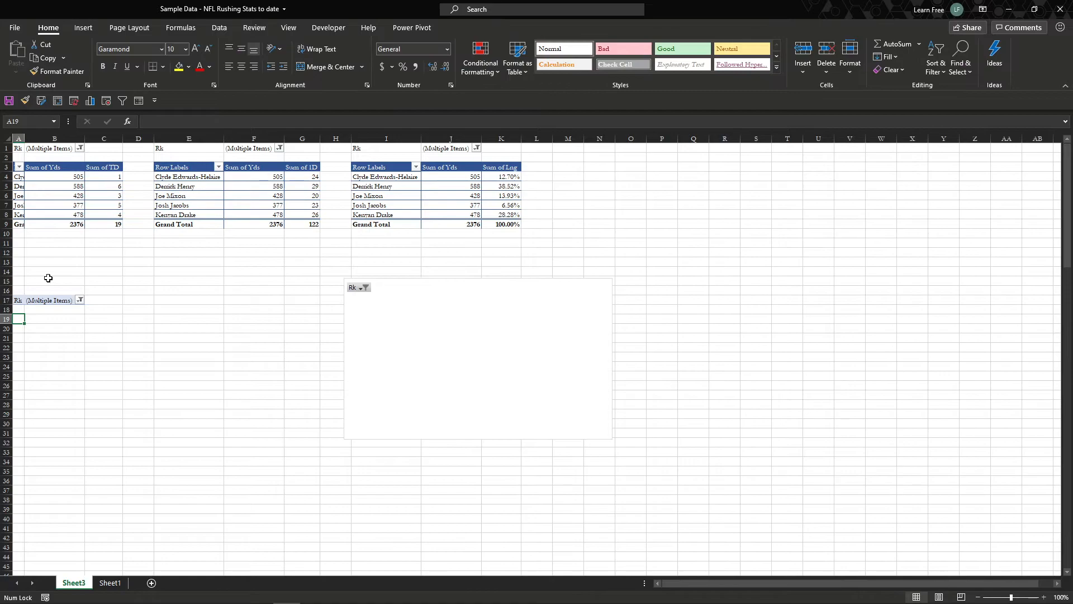
Step: Use Player as the PivotChart's axis categories and sum Yds, TD and 1D as its values
click(371, 335)
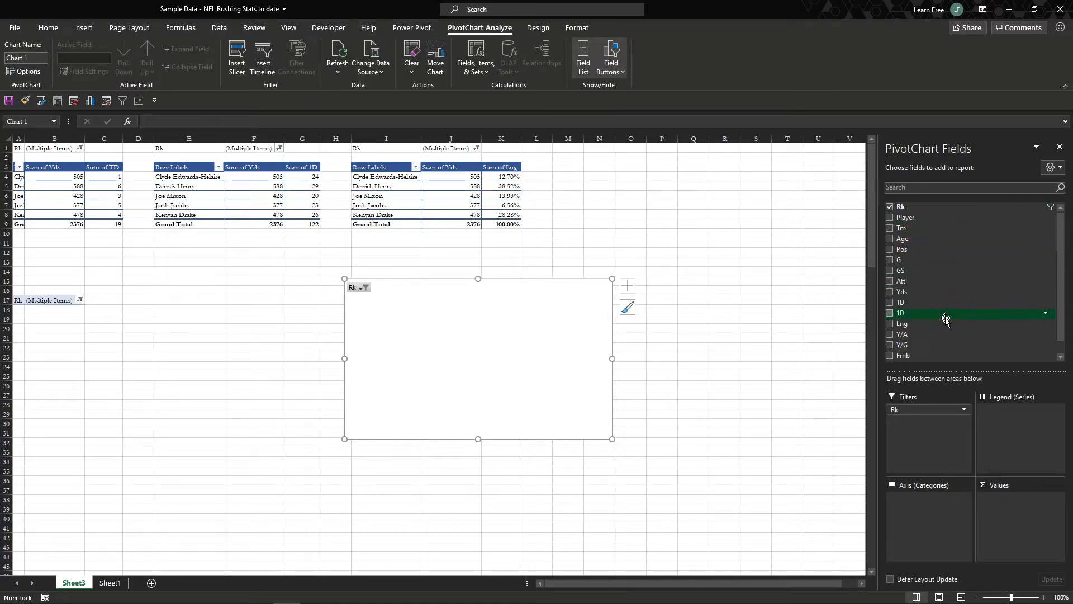
drag(954, 304, 1003, 524)
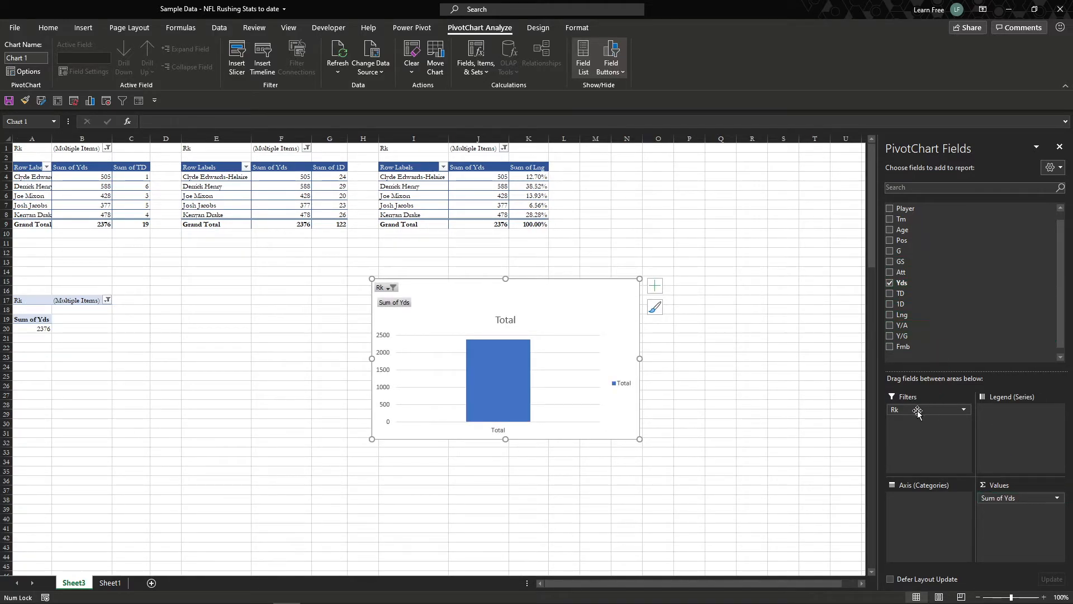
drag(921, 210, 919, 545)
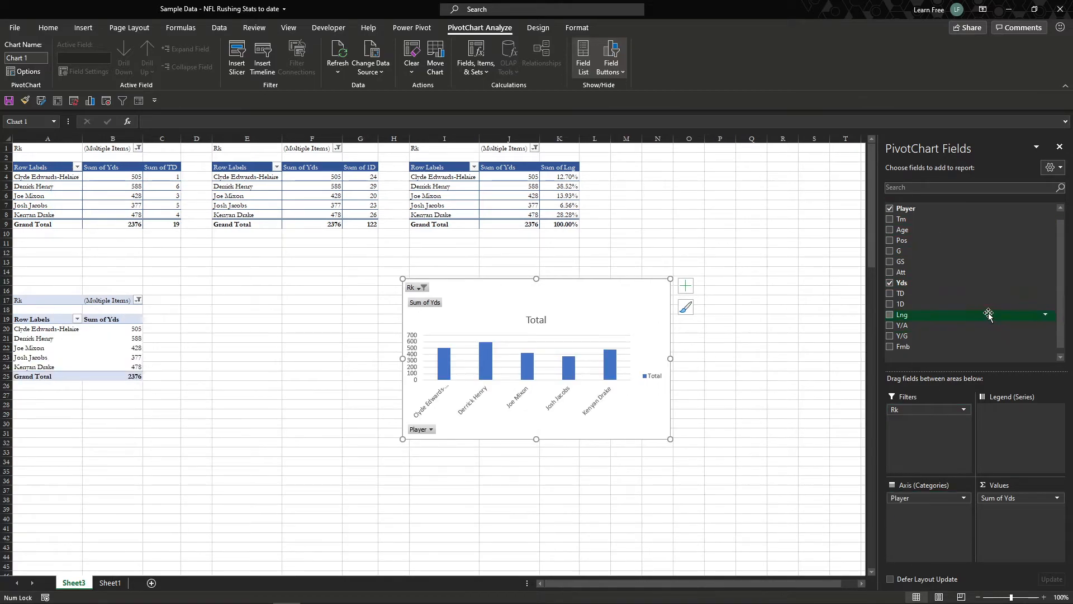
drag(932, 293, 1009, 519)
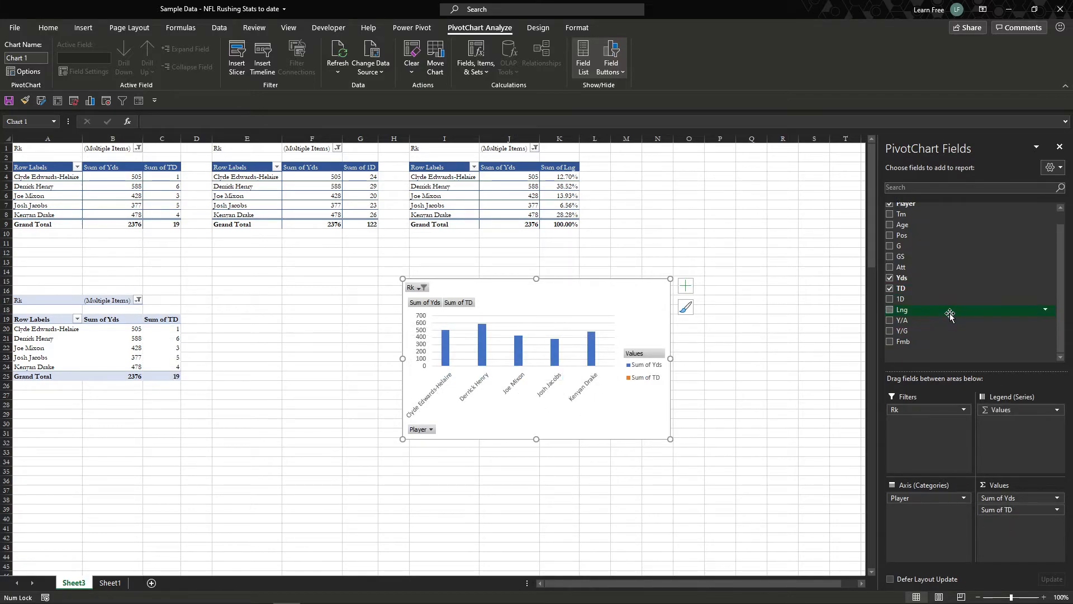
drag(942, 302, 1018, 522)
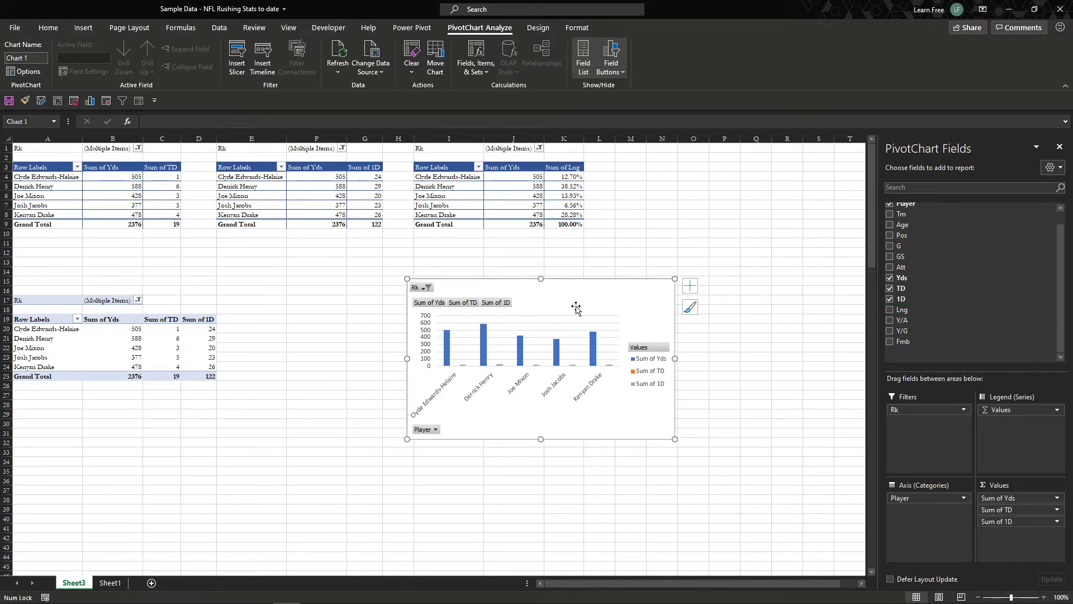
Step: Move the PivotChart below the first PivotTable over its source pivot and enlarge it to span about columns A to J, rows 14 to 33
drag(575, 288, 184, 281)
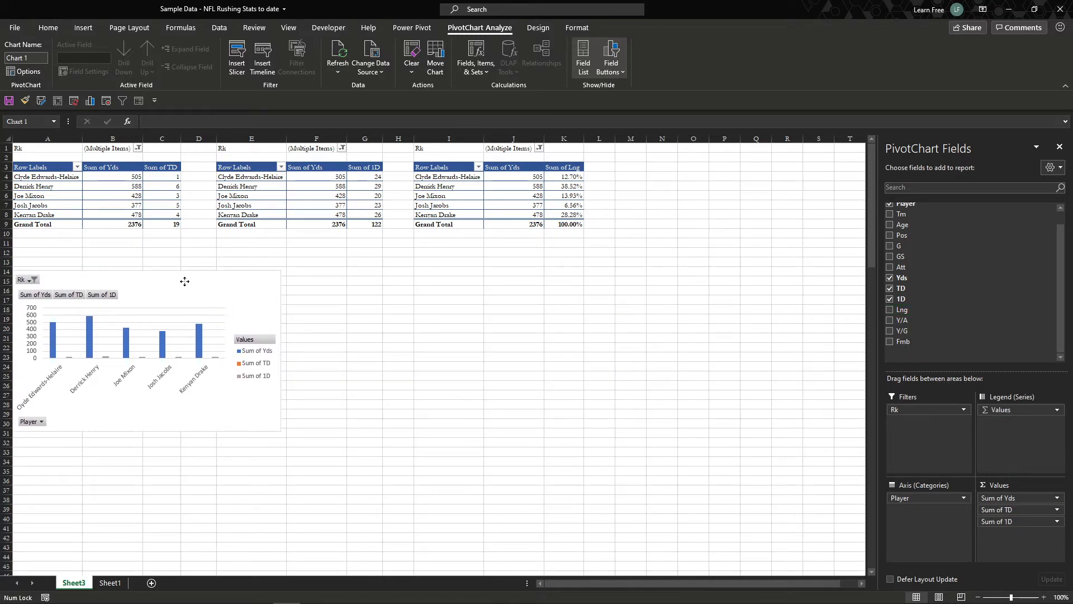
click(280, 436)
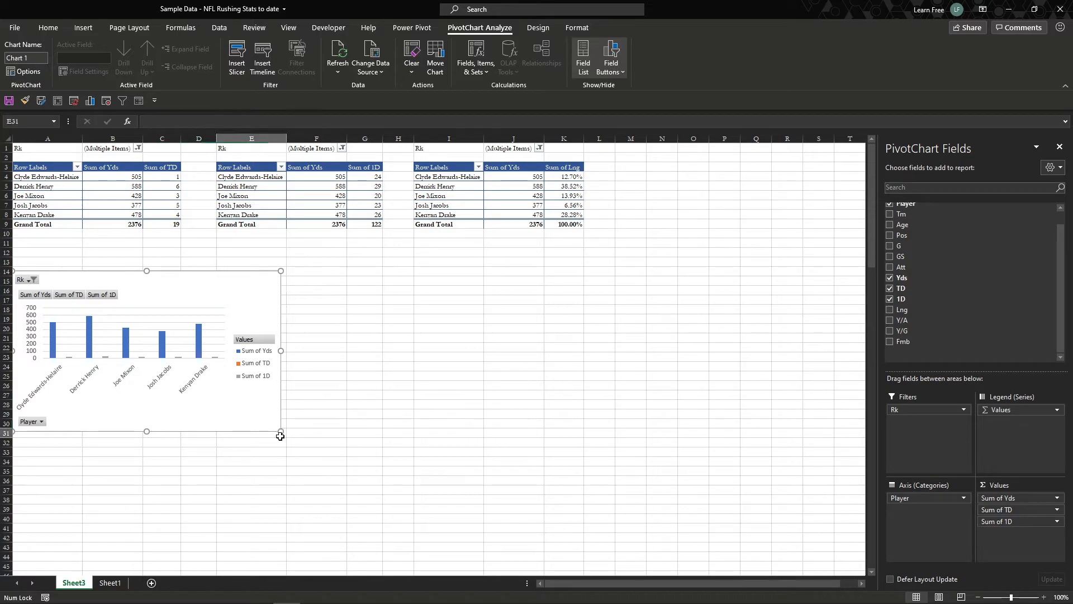
click(280, 433)
drag(282, 431, 563, 455)
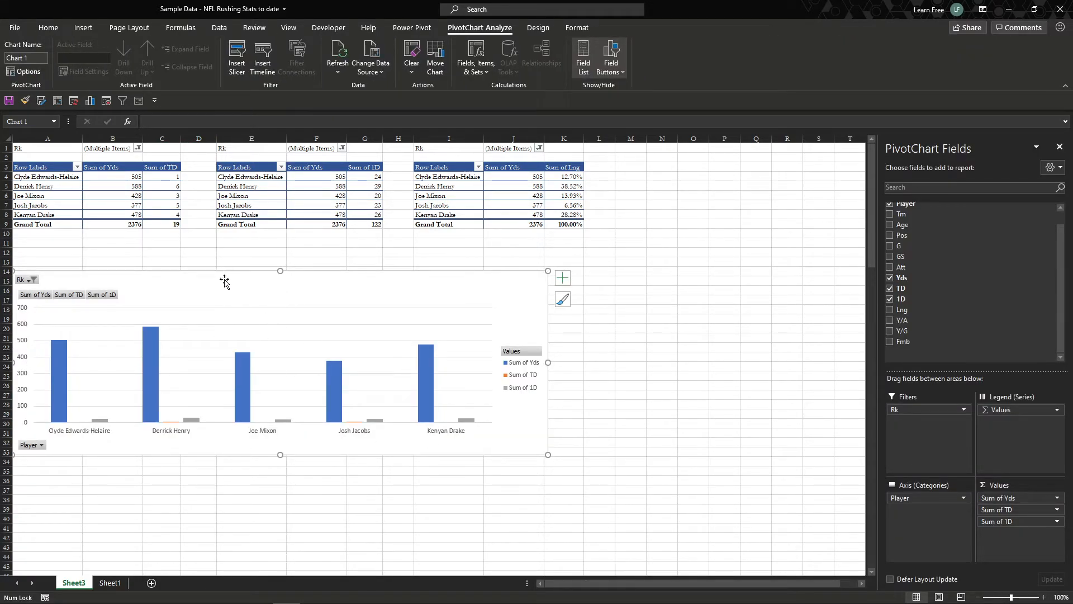
Step: Change the PivotChart to a combo with Sum of Yds as clustered columns and Sum of TD and Sum of 1D as lines on the secondary axis
click(536, 27)
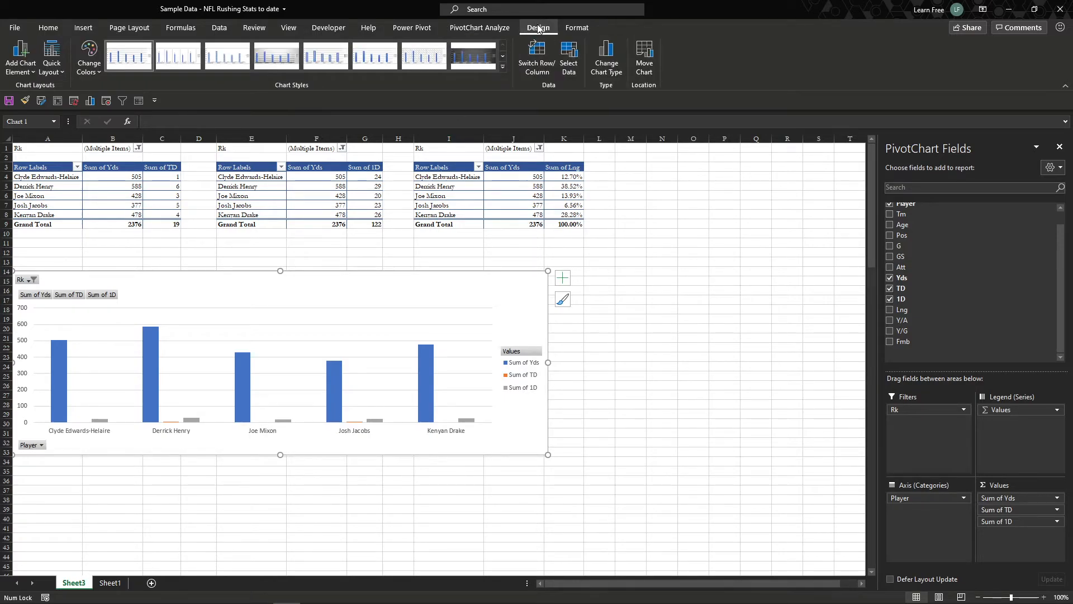
click(607, 59)
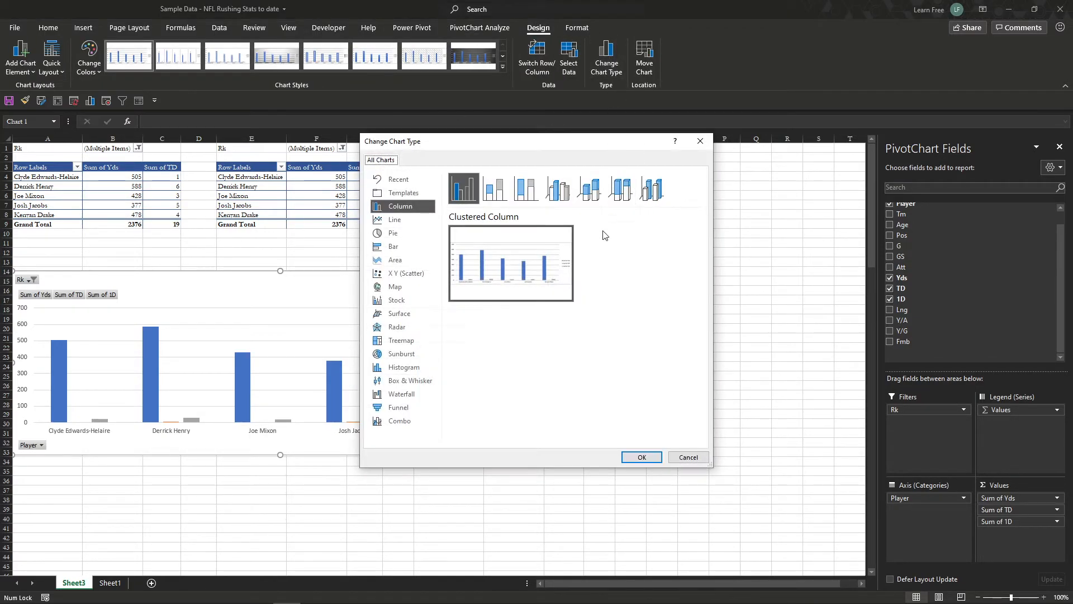
click(414, 420)
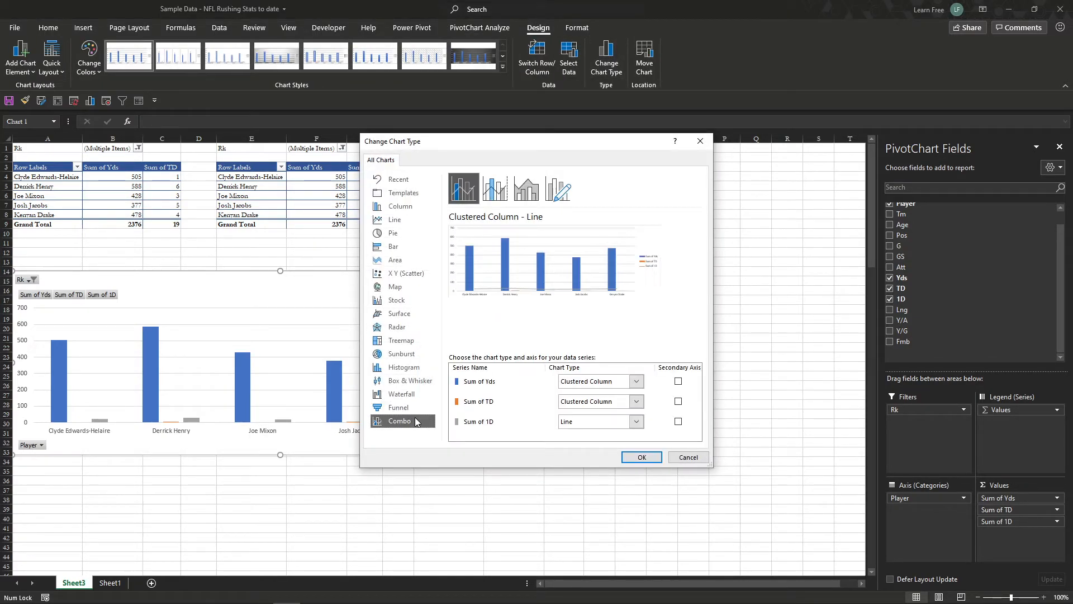
click(636, 403)
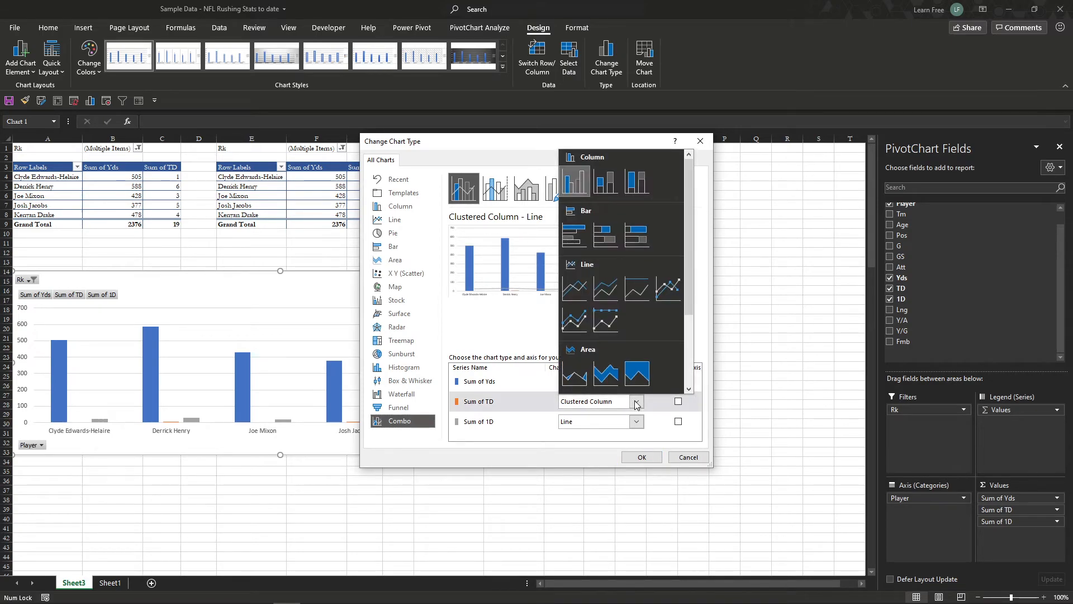
click(579, 295)
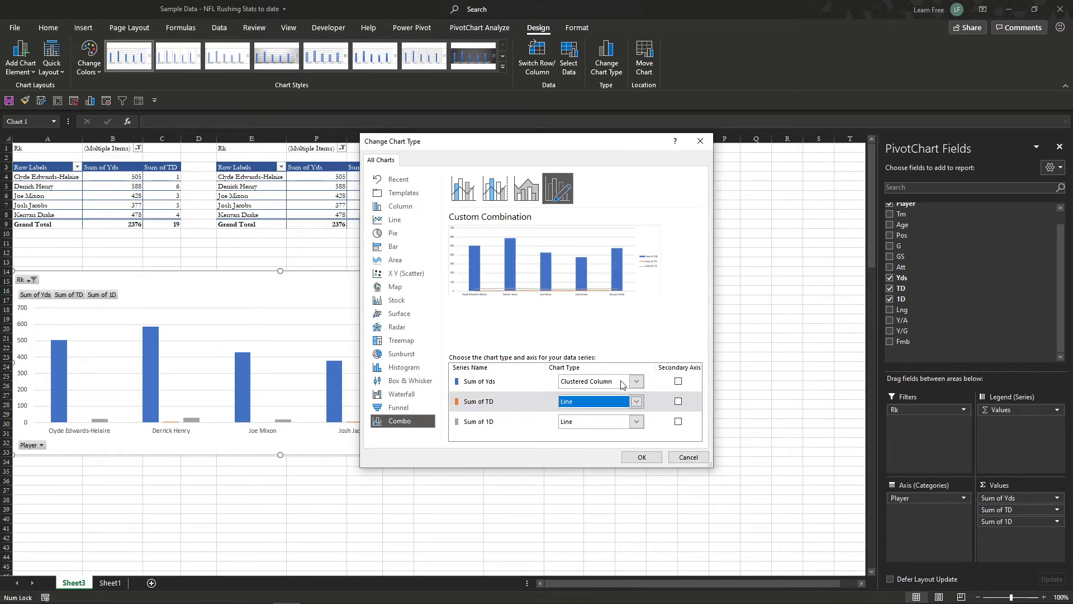
click(678, 401)
click(678, 421)
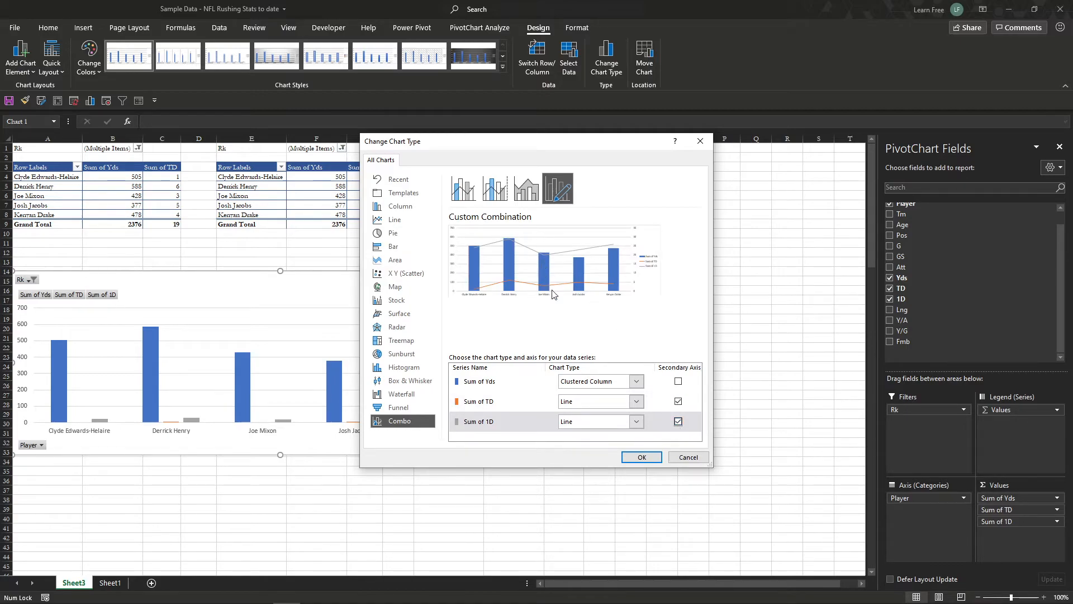
click(652, 456)
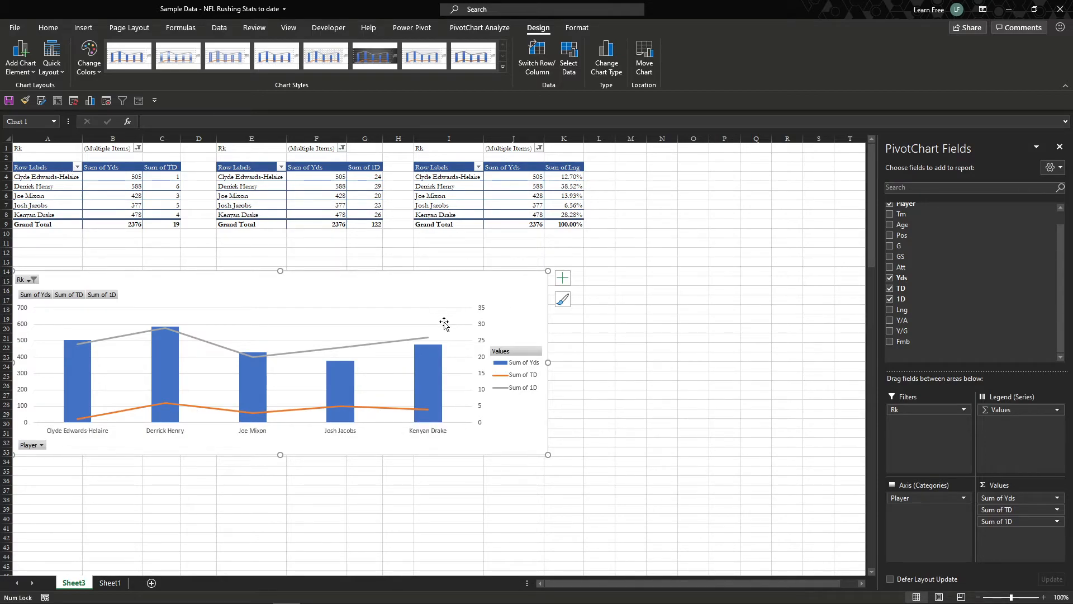
Step: Add data labels to the Sum of Yds columns and apply the dark gradient chart style to the PivotChart
right_click(429, 365)
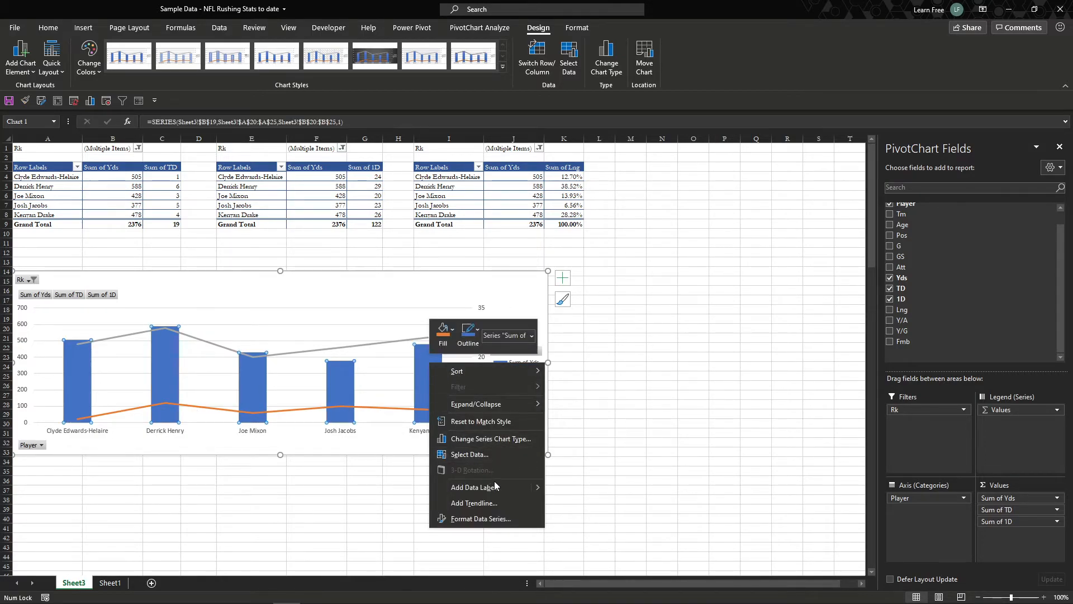
click(459, 486)
click(515, 286)
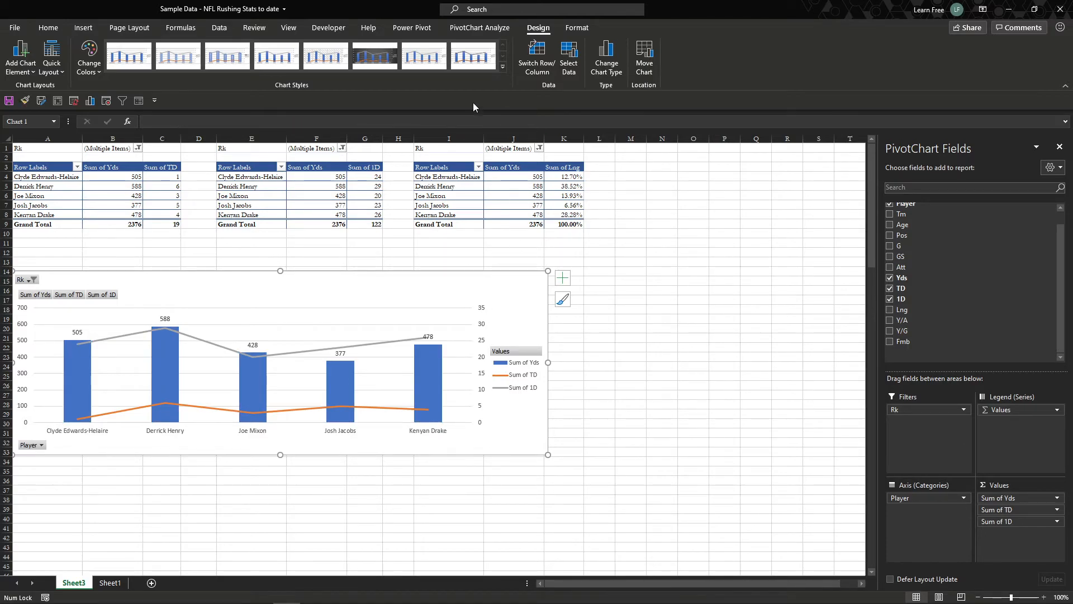
click(374, 56)
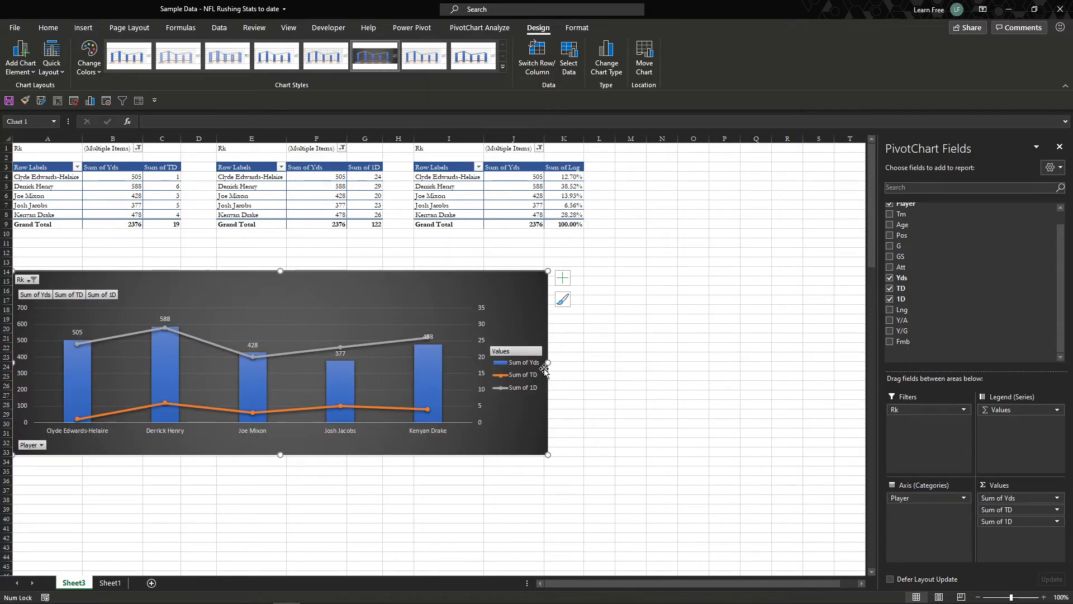
Step: Hide the value field buttons and all remaining field buttons on the PivotChart
right_click(100, 296)
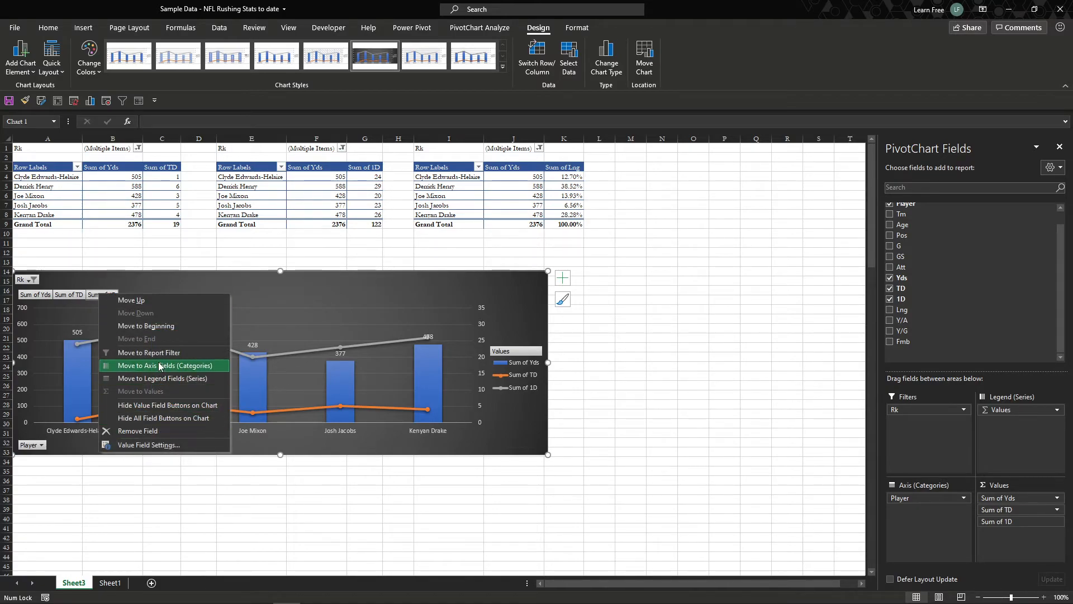
click(203, 404)
right_click(33, 283)
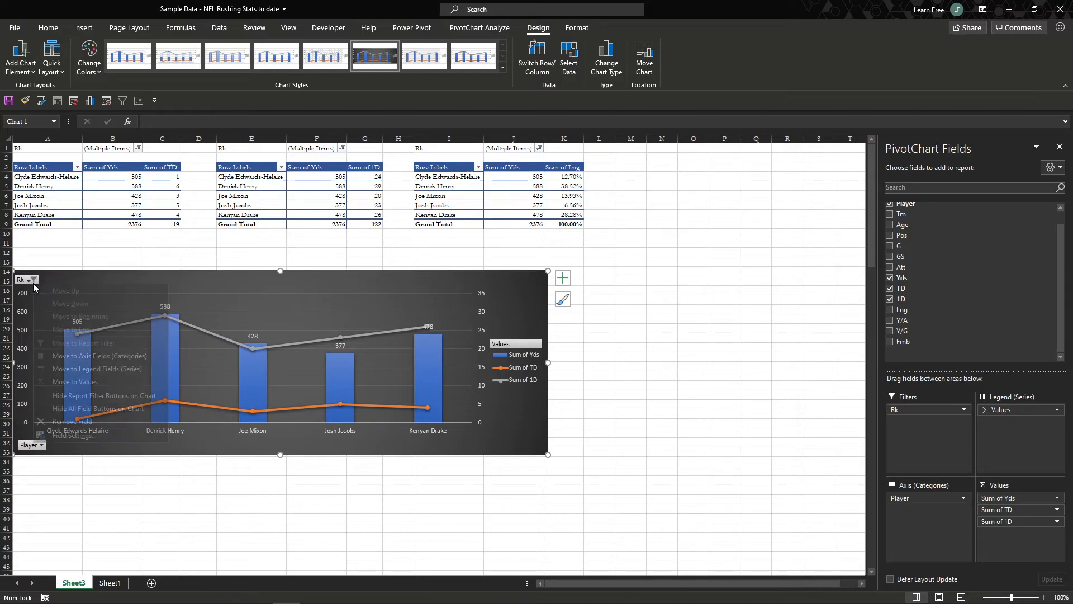
click(120, 409)
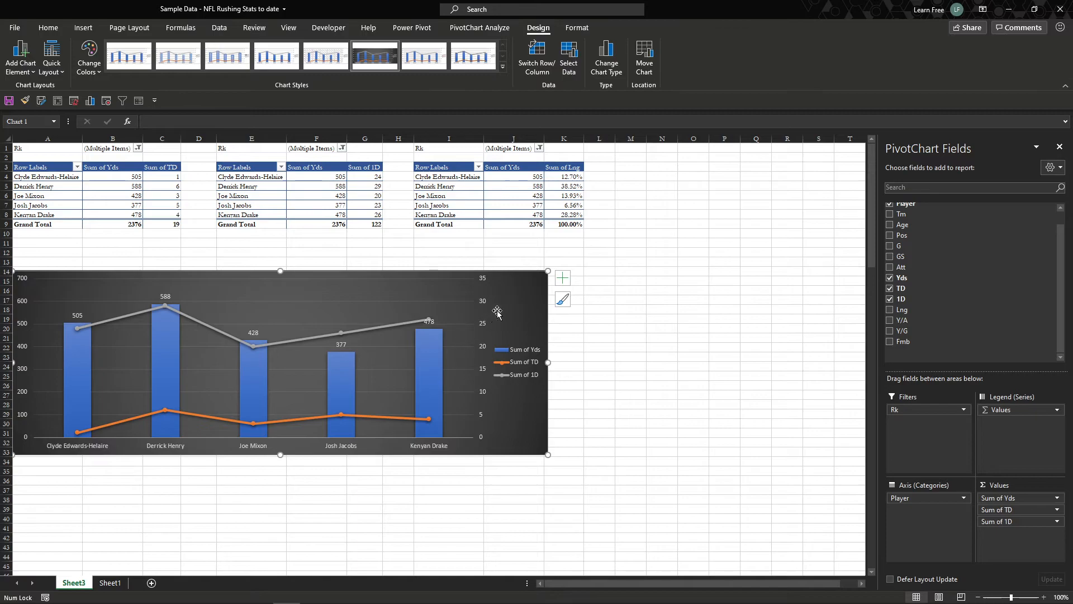
Step: Enlarge the PivotChart to span about columns A to L, rows 11 to 40, and deselect it
drag(548, 454, 601, 526)
drag(307, 273, 307, 241)
click(645, 271)
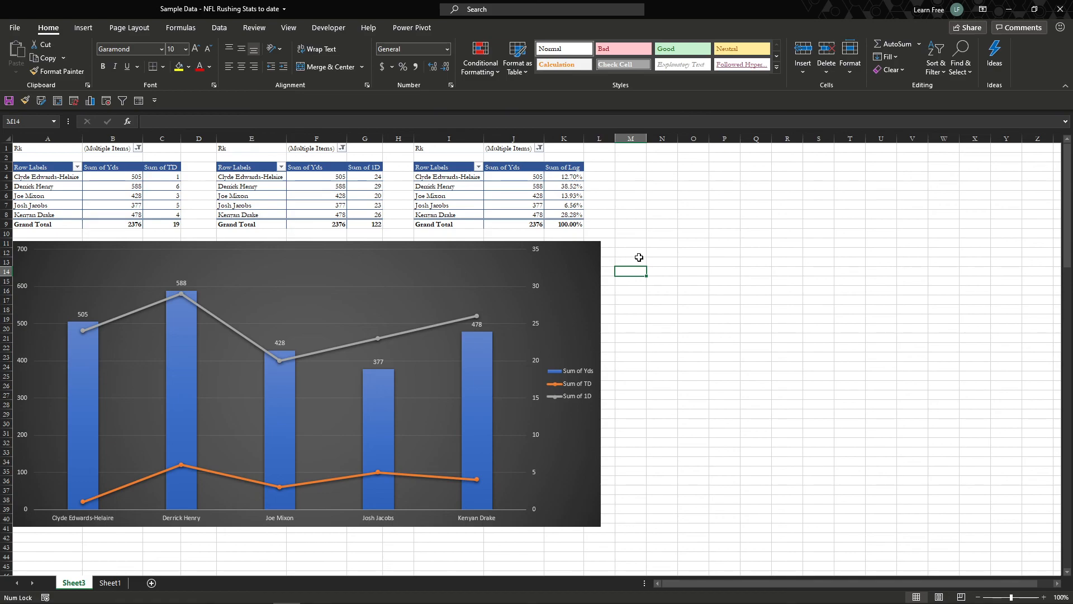
Step: Add data labels to the Sum of TD line in the PivotChart
right_click(473, 482)
click(533, 442)
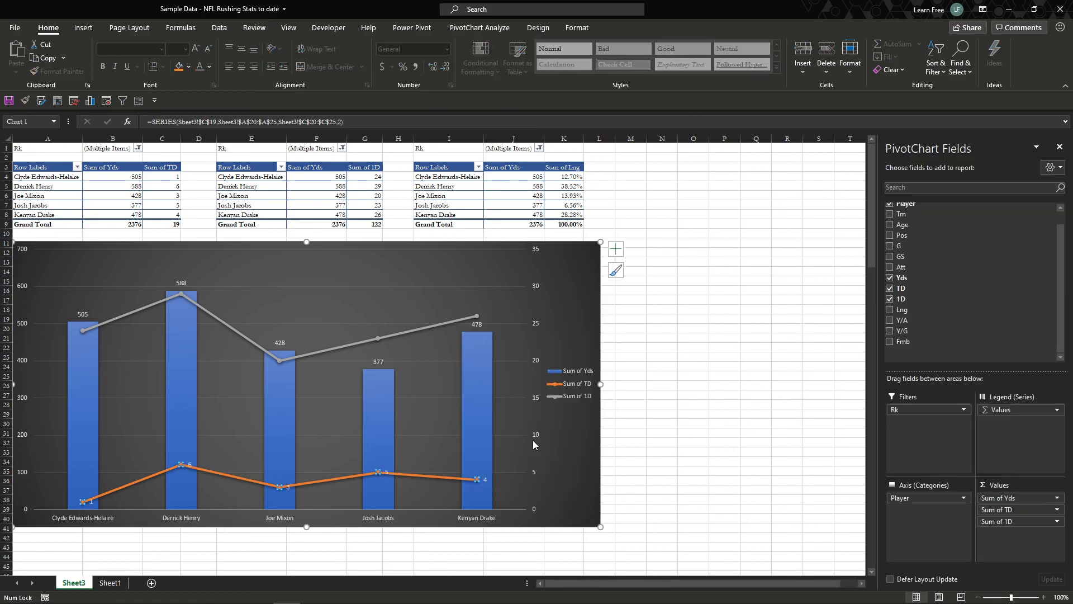